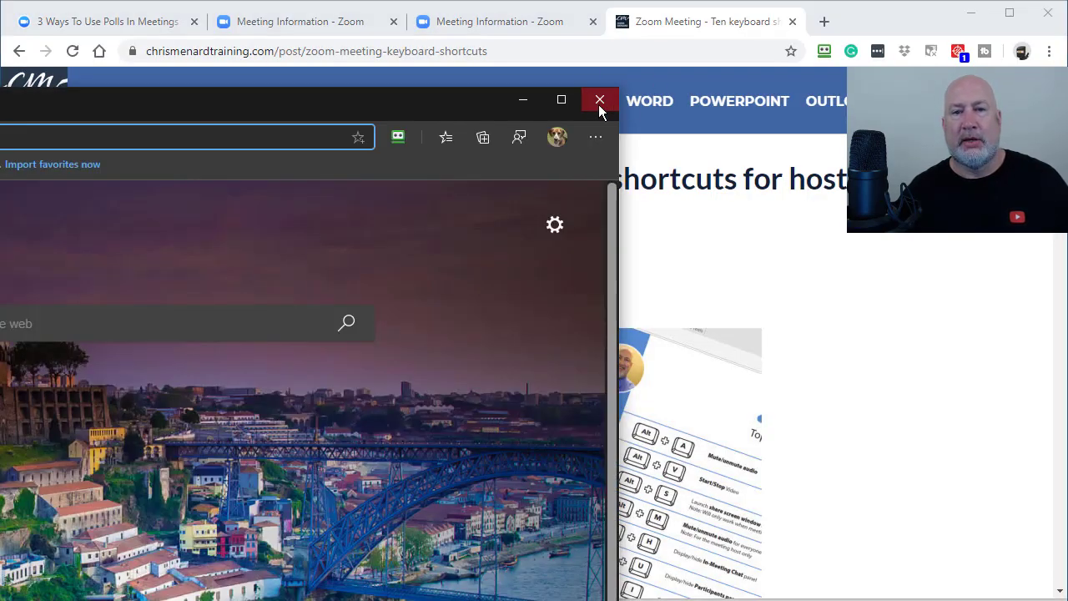
Step: Close the Edge window and scroll the blog to the Zoom keyboard shortcuts section
left_click(600, 100)
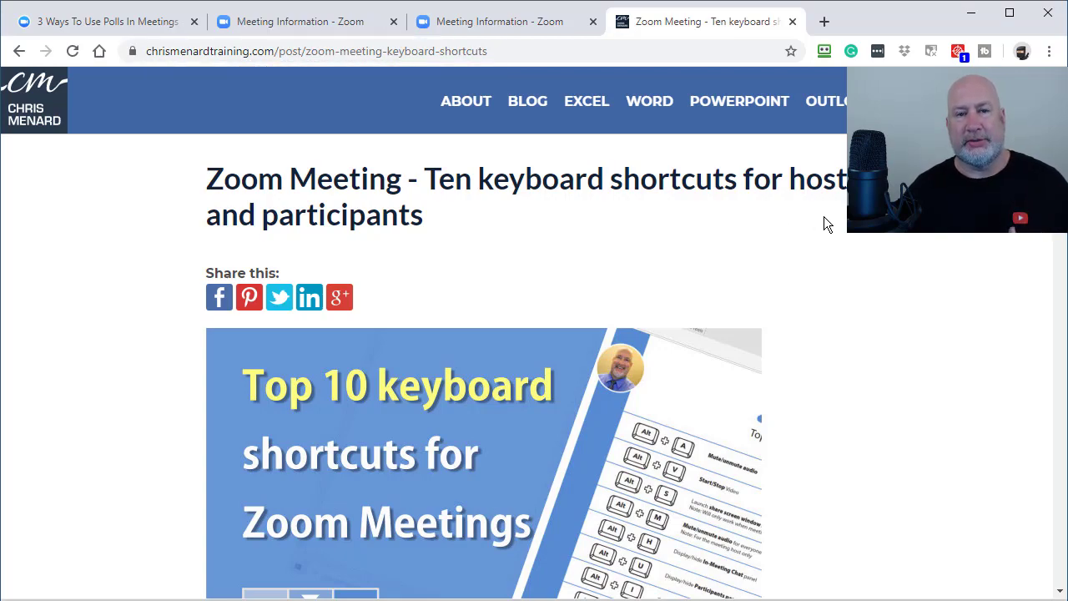
scroll(824, 217, "down", 3)
scroll(820, 236, "down", 3)
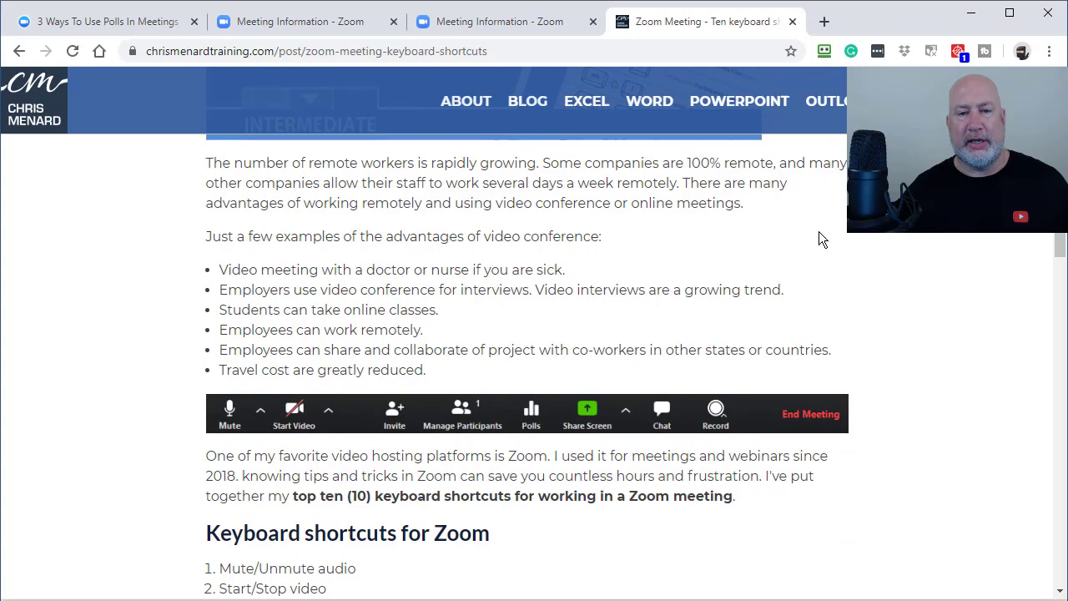
scroll(821, 236, "up", 3)
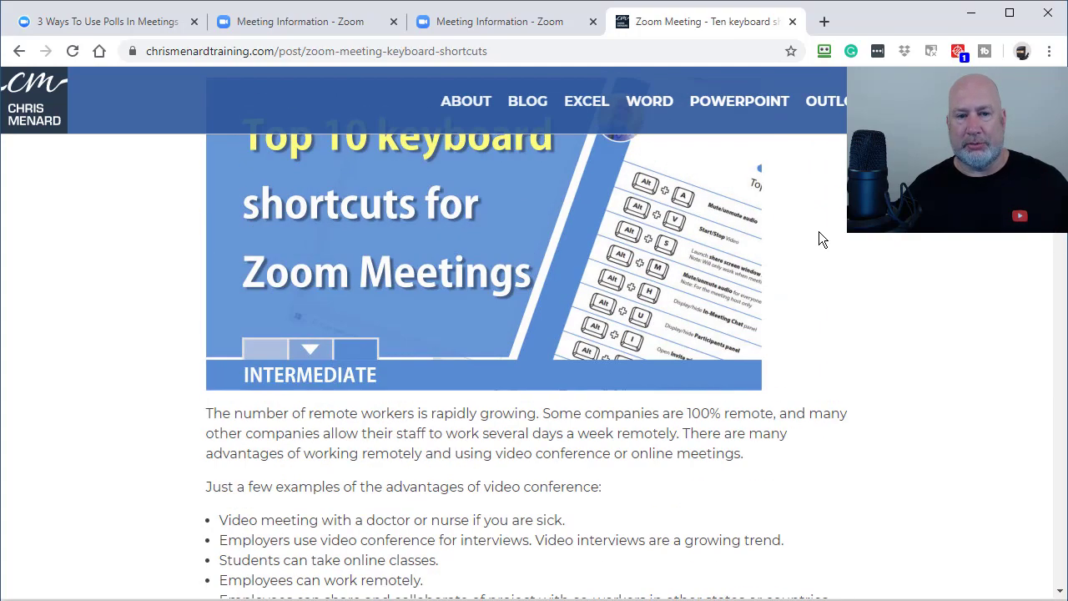
scroll(821, 238, "down", 10)
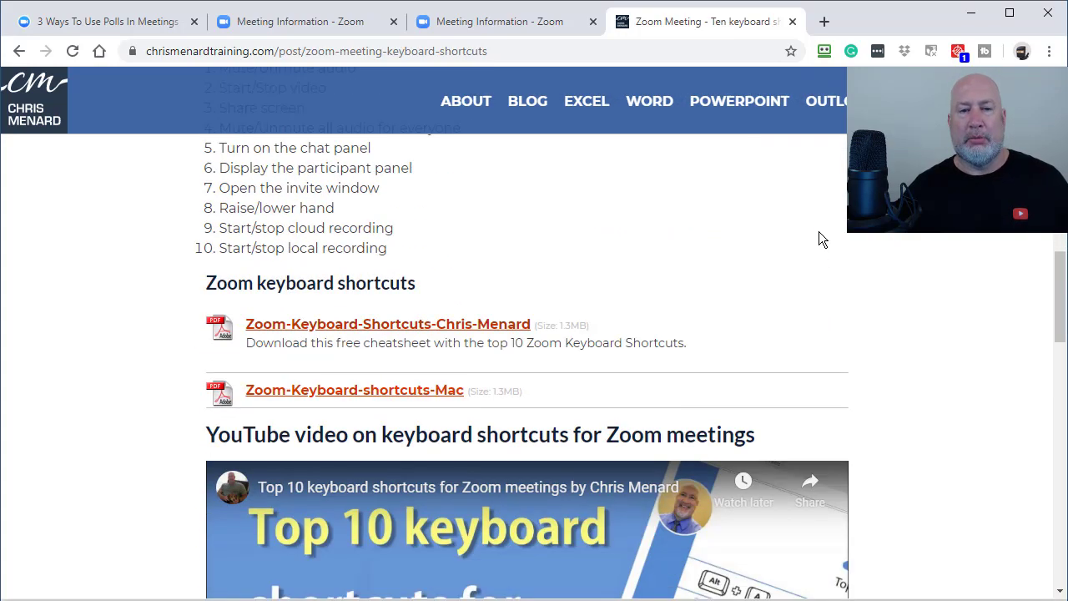
scroll(818, 237, "down", 3)
scroll(819, 237, "up", 3)
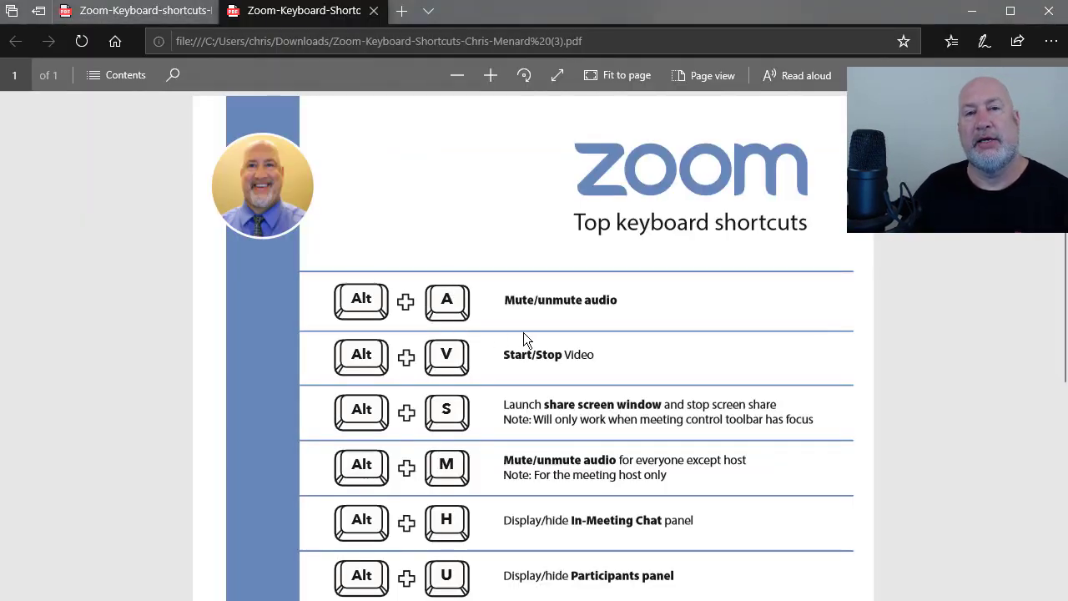
Step: Compare the Windows and Mac shortcut PDFs, then minimize the Edge viewer
scroll(523, 332, "down", 4)
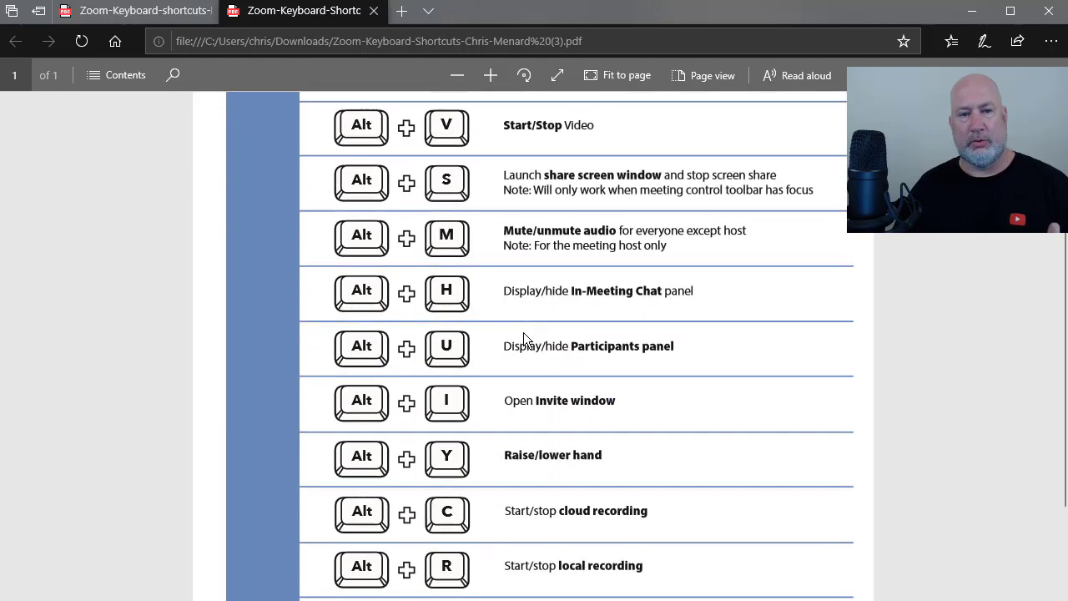
scroll(525, 338, "up", 5)
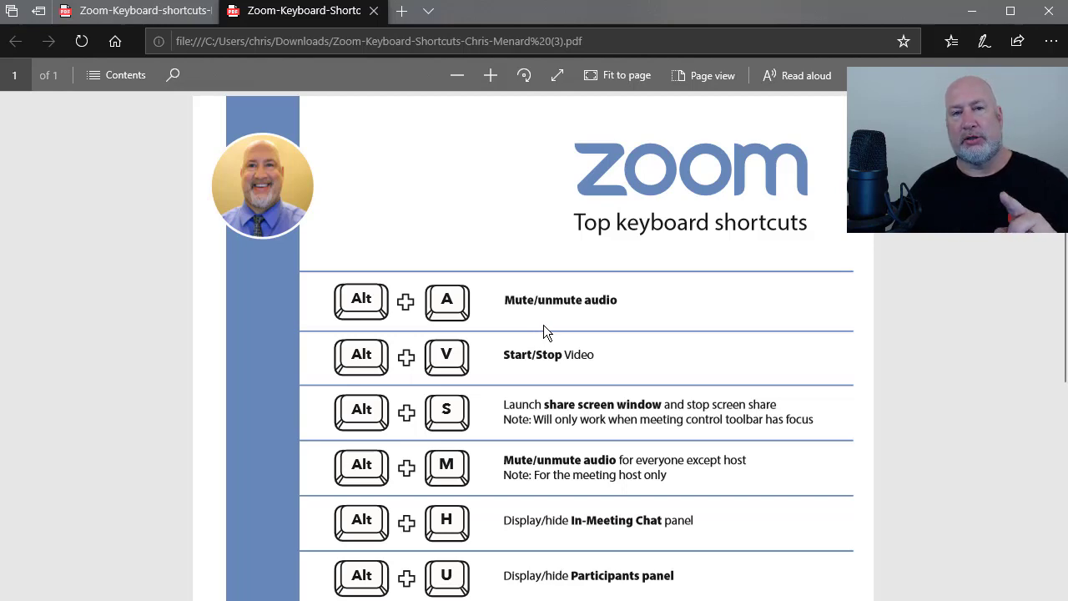
left_click(162, 15)
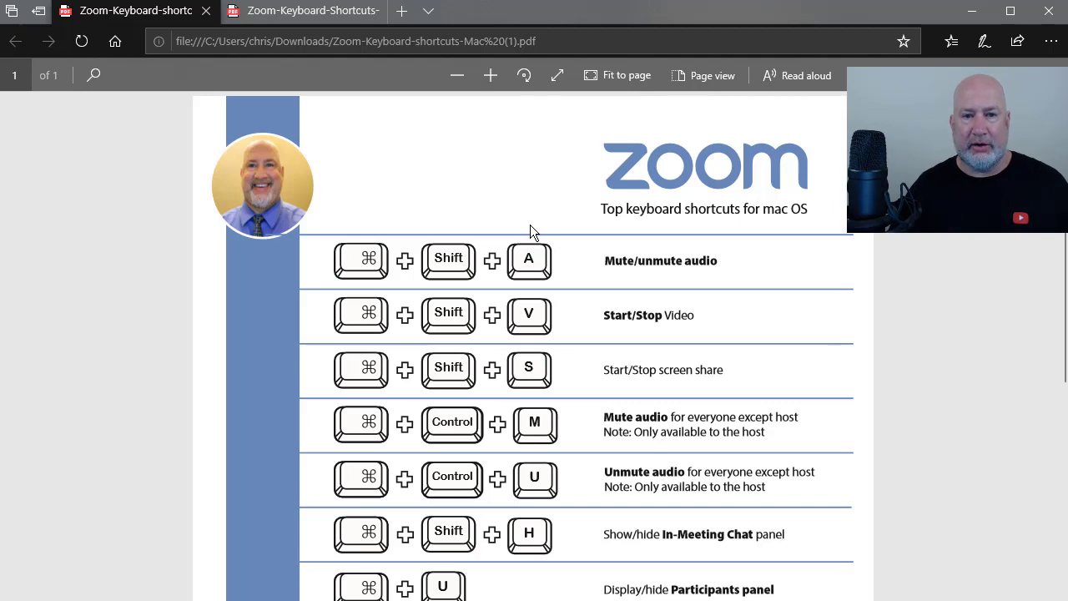
scroll(604, 240, "down", 3)
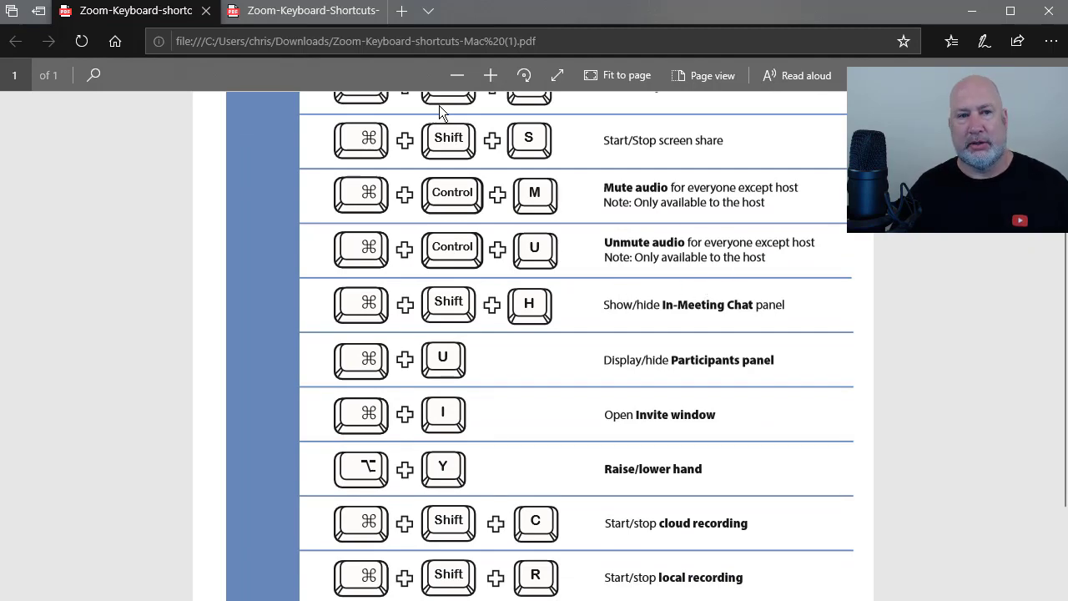
left_click(343, 12)
left_click(134, 12)
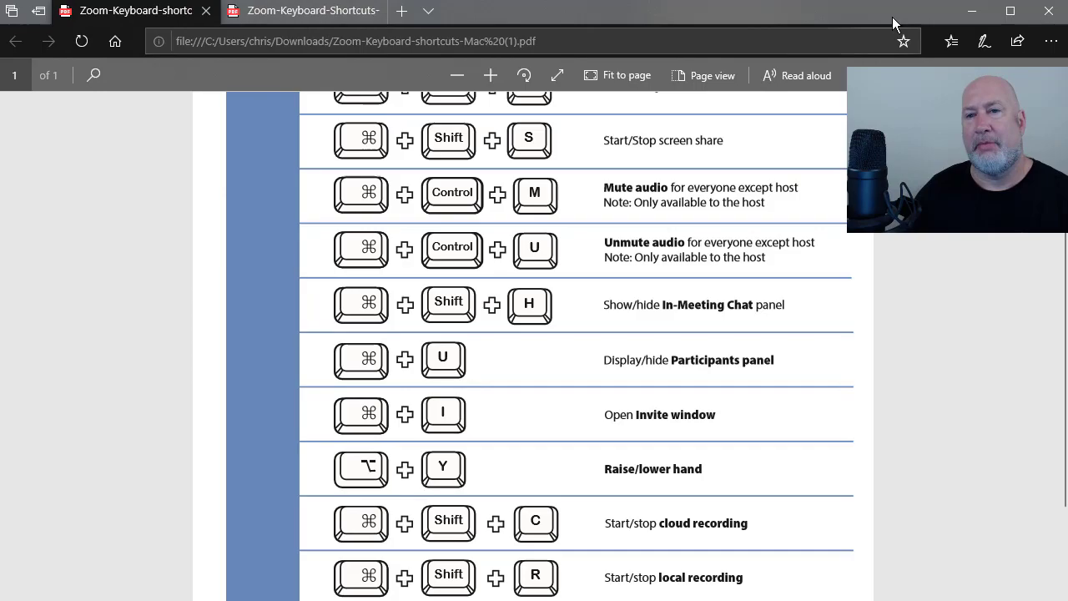
left_click(972, 11)
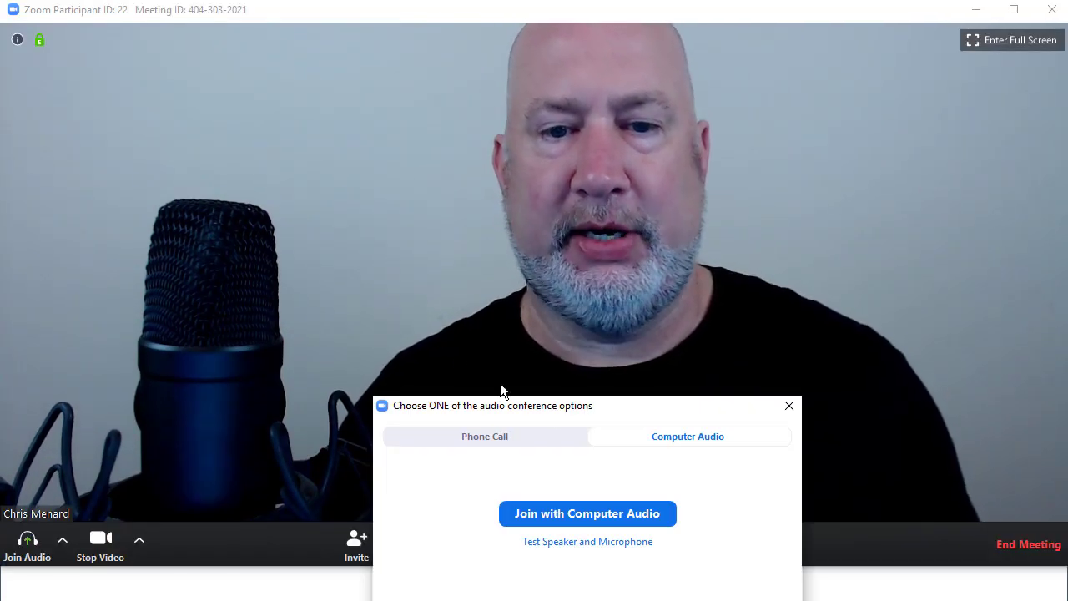
Step: Dismiss the 'Choose ONE of the audio conference options' prompt in the running meeting
left_click(792, 337)
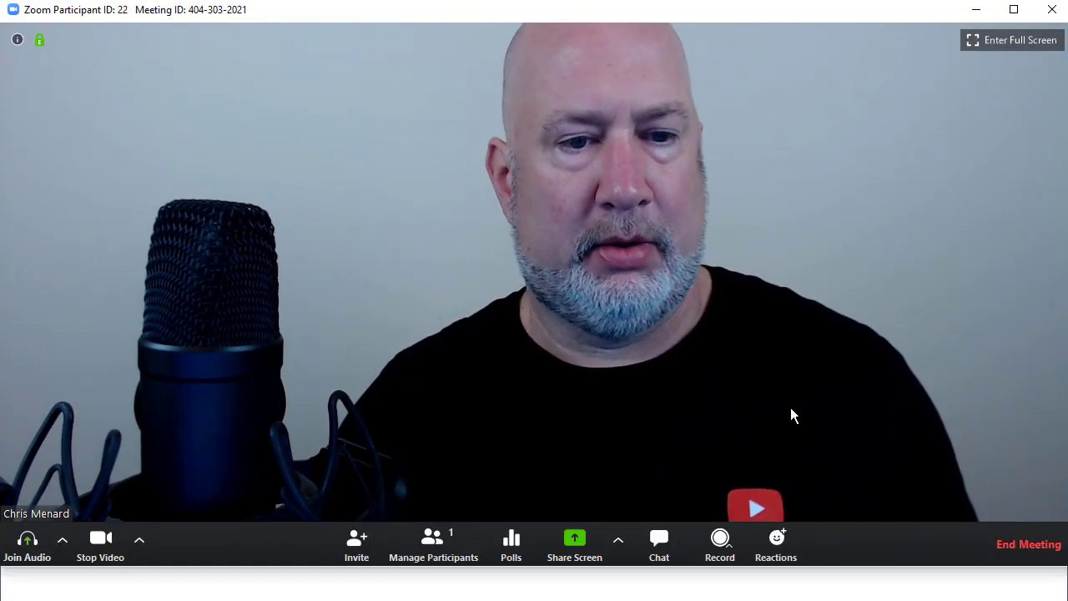
Step: Open Polls, move its window beside the video, and switch to 'Polling 2: Retreat'
left_click(518, 549)
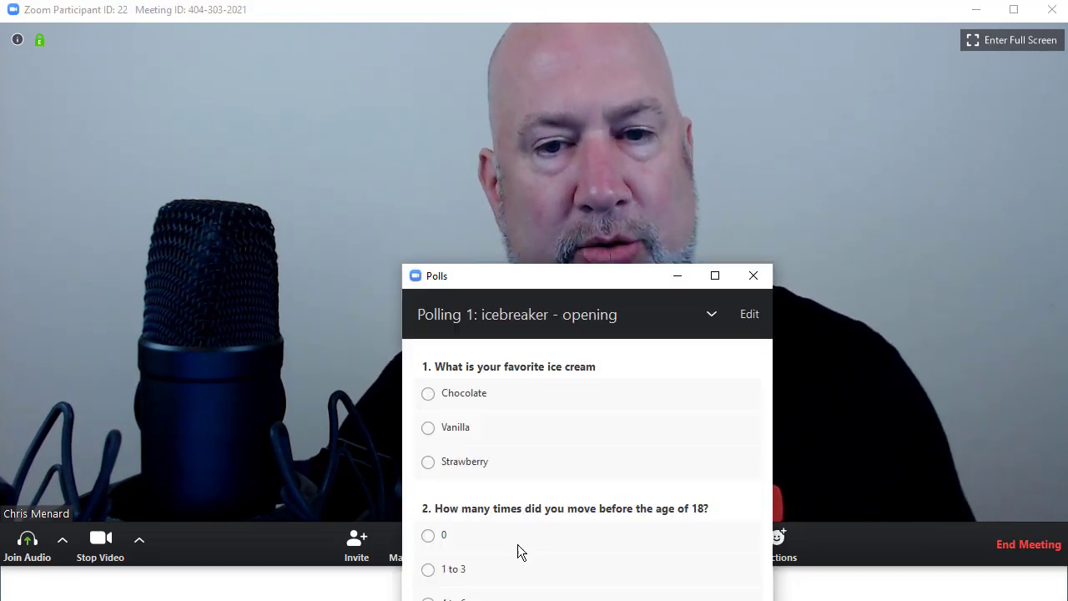
left_click_drag(607, 277, 543, 34)
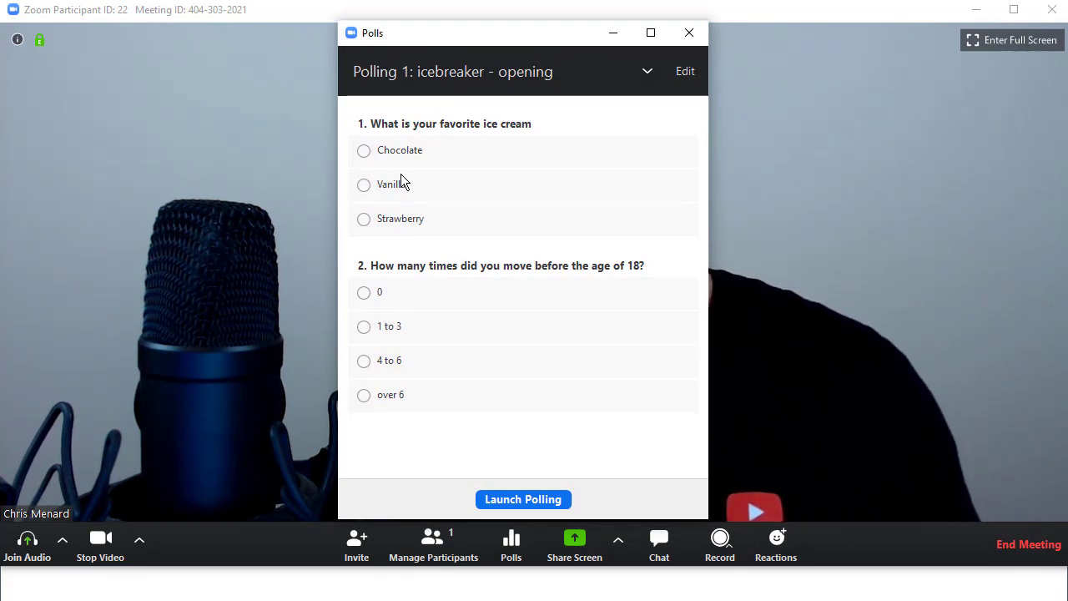
left_click(648, 73)
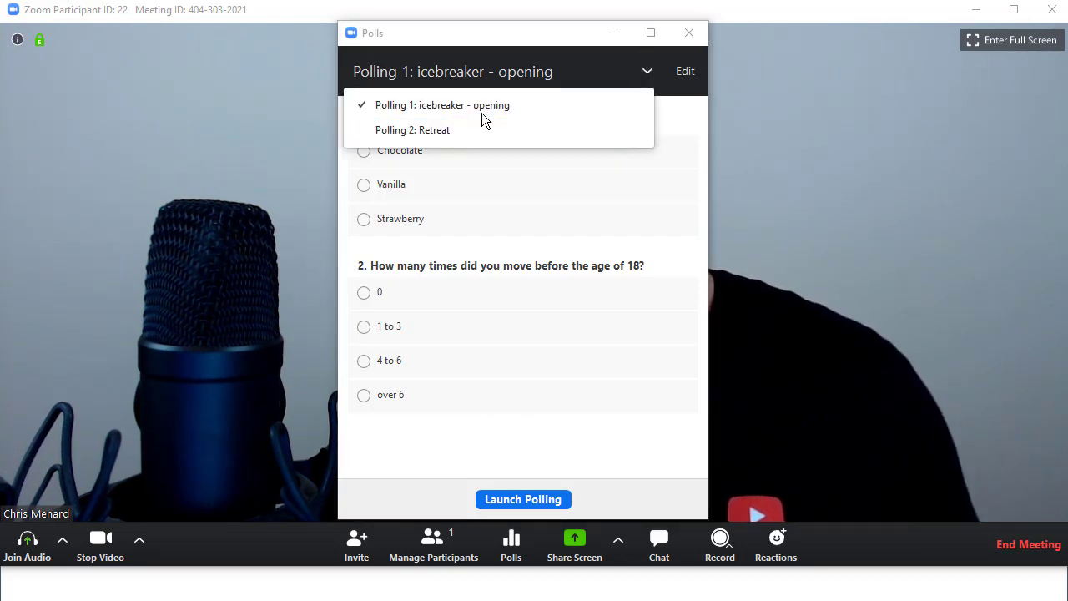
left_click_drag(510, 35, 886, 64)
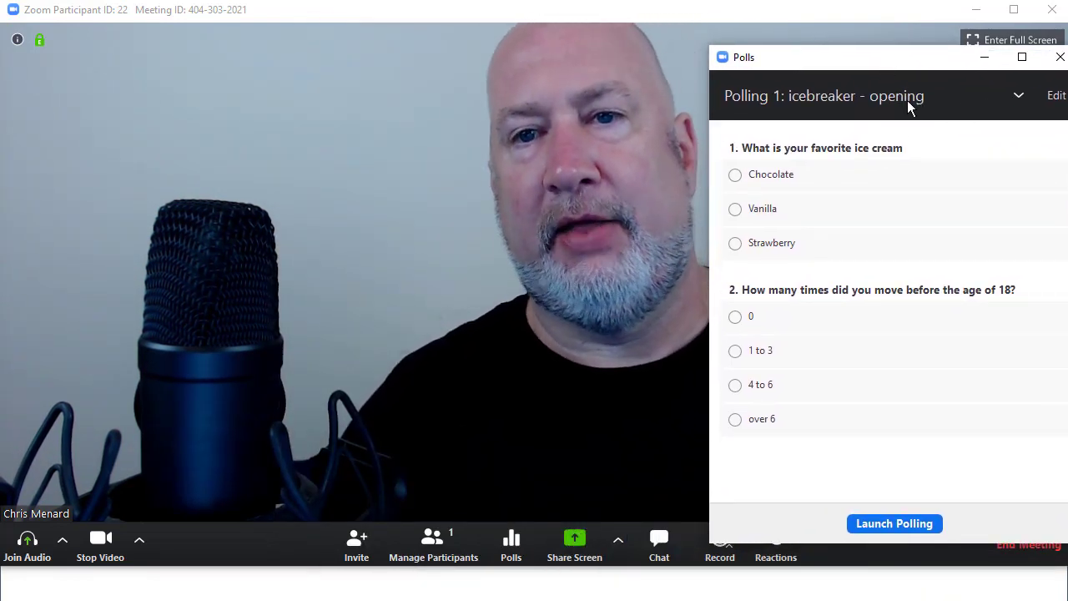
left_click(1019, 97)
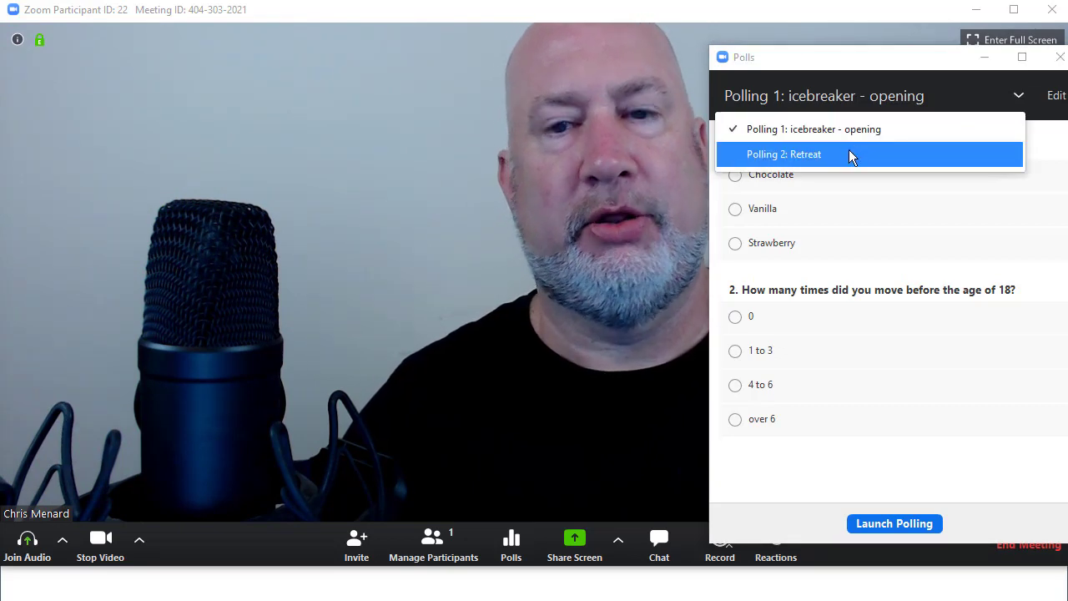
left_click(849, 157)
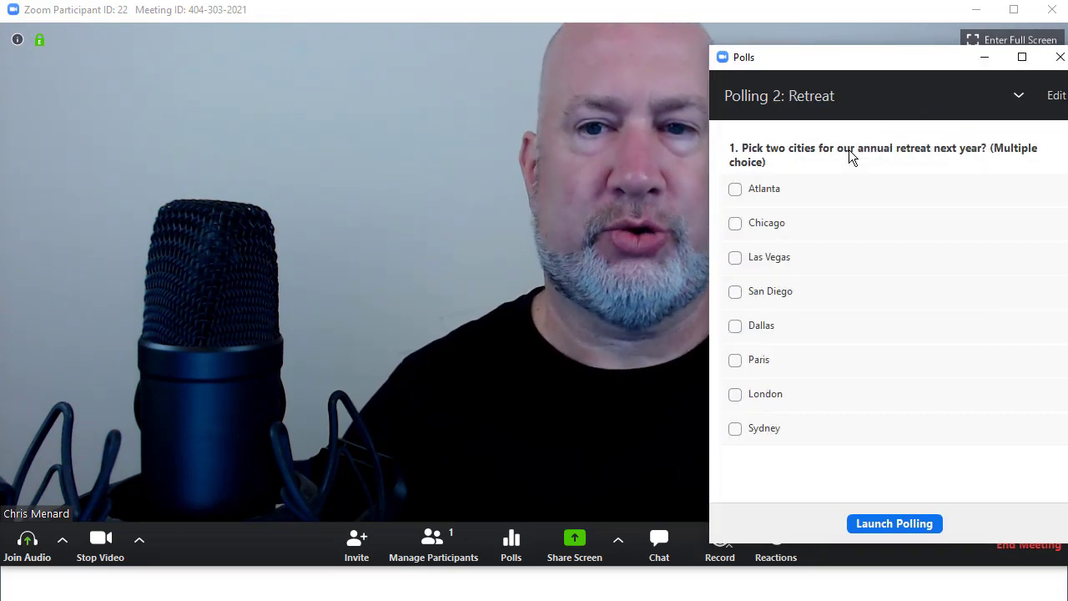
Step: Edit the meeting's polls on the web, add a second question, and title the poll 'test'
left_click(1054, 100)
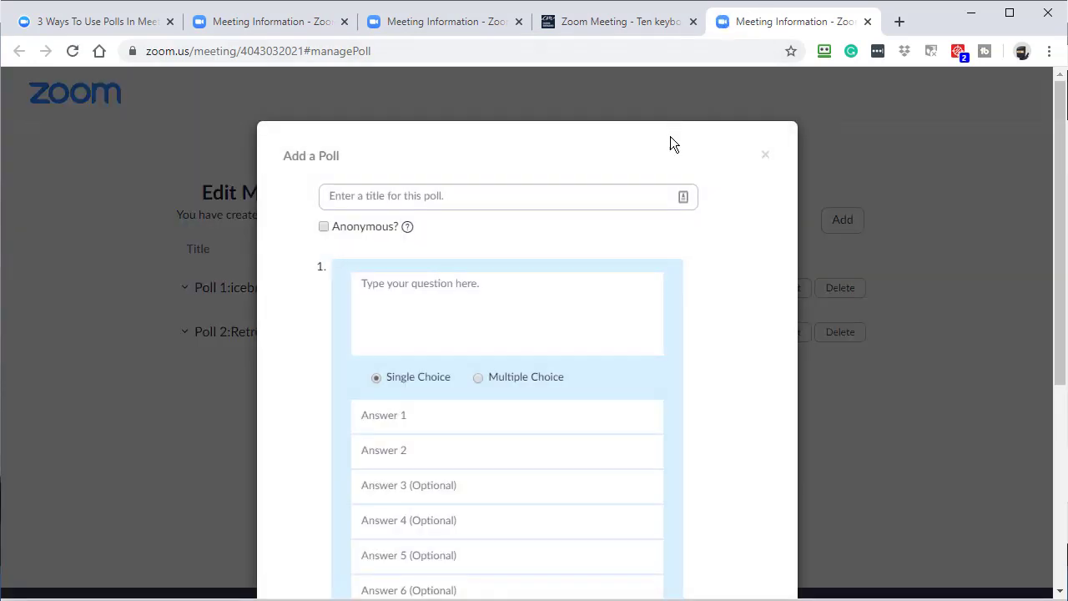
scroll(674, 173, "down", 4)
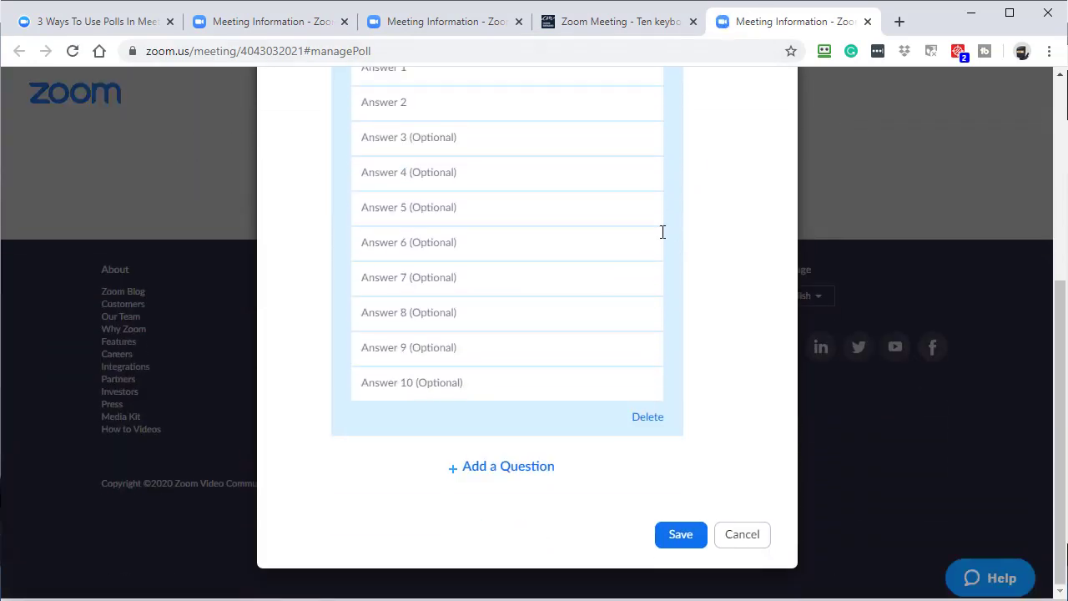
scroll(559, 435, "up", 4)
scroll(551, 417, "down", 3)
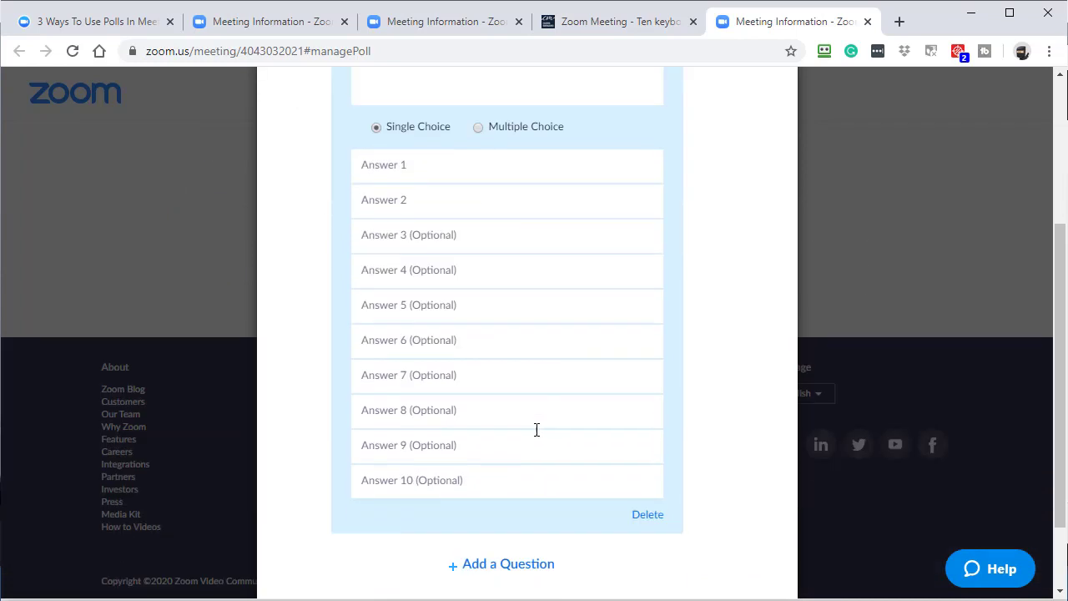
left_click(493, 564)
scroll(484, 267, "up", 3)
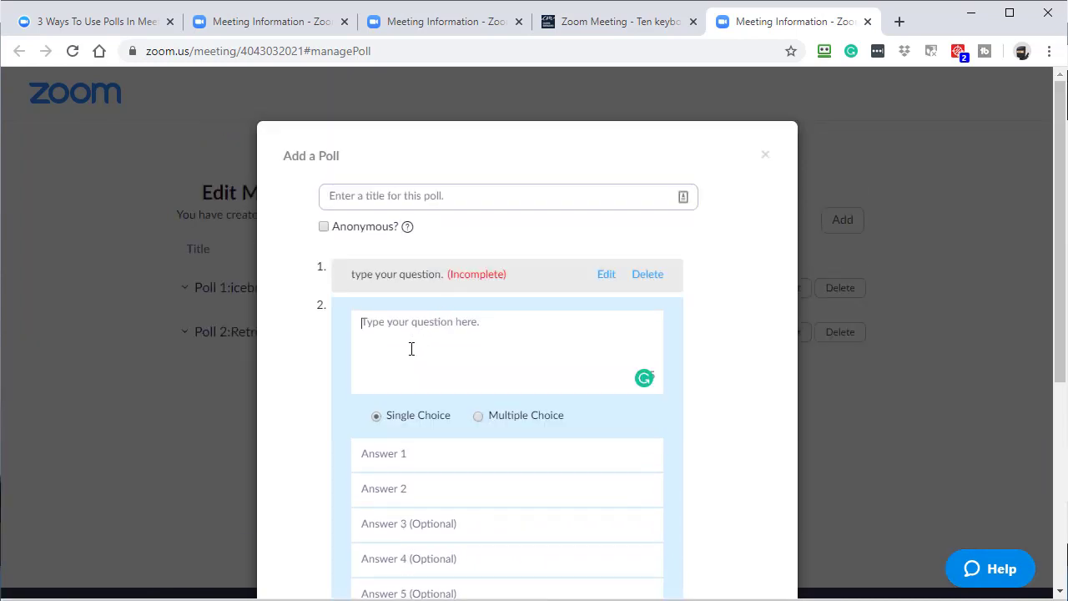
left_click(420, 201)
type("test")
Step: Write question 2 as 'Test' with answers 'one' and 'two'
left_click(428, 322)
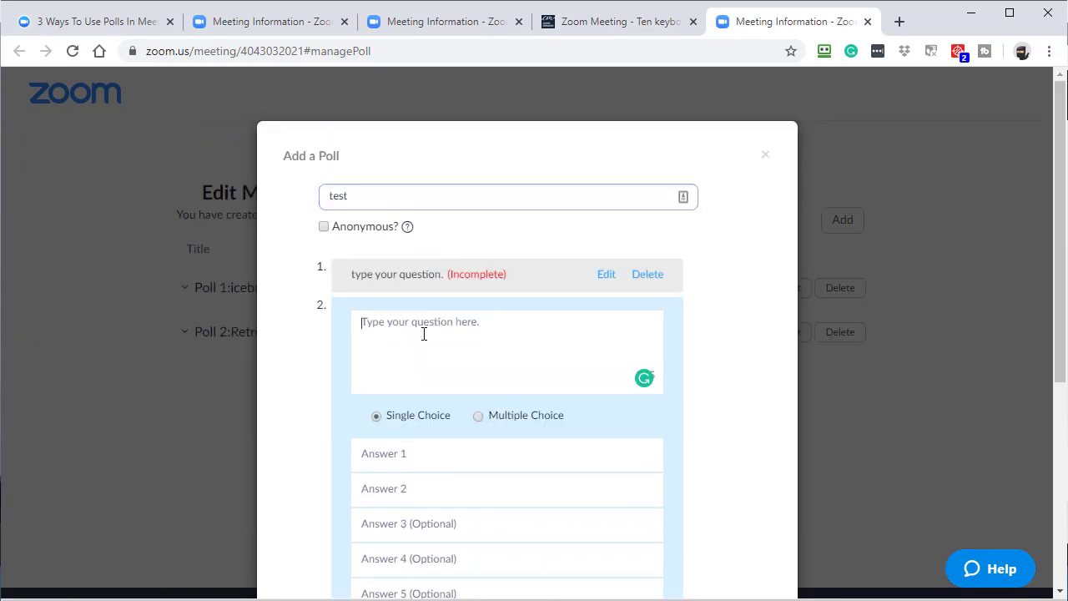
type("Test")
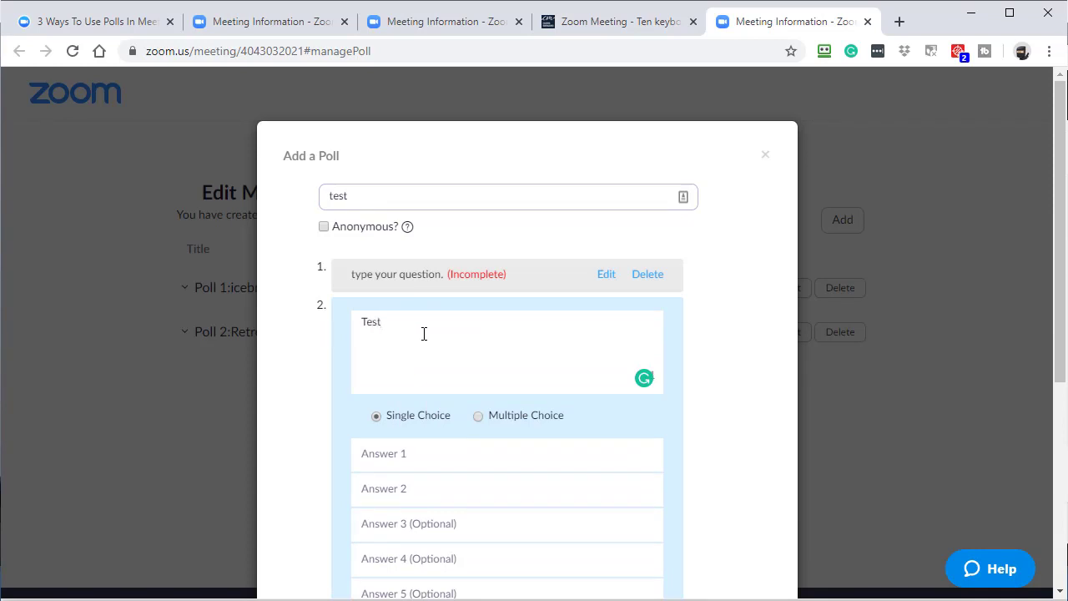
scroll(424, 334, "down", 3)
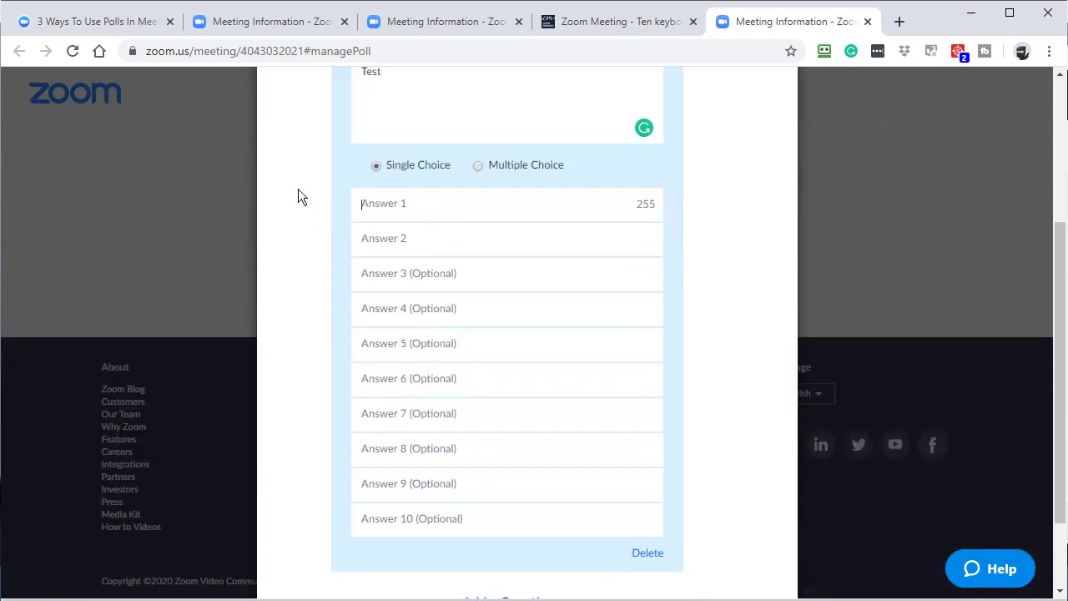
type("one")
key("Tab")
type("two")
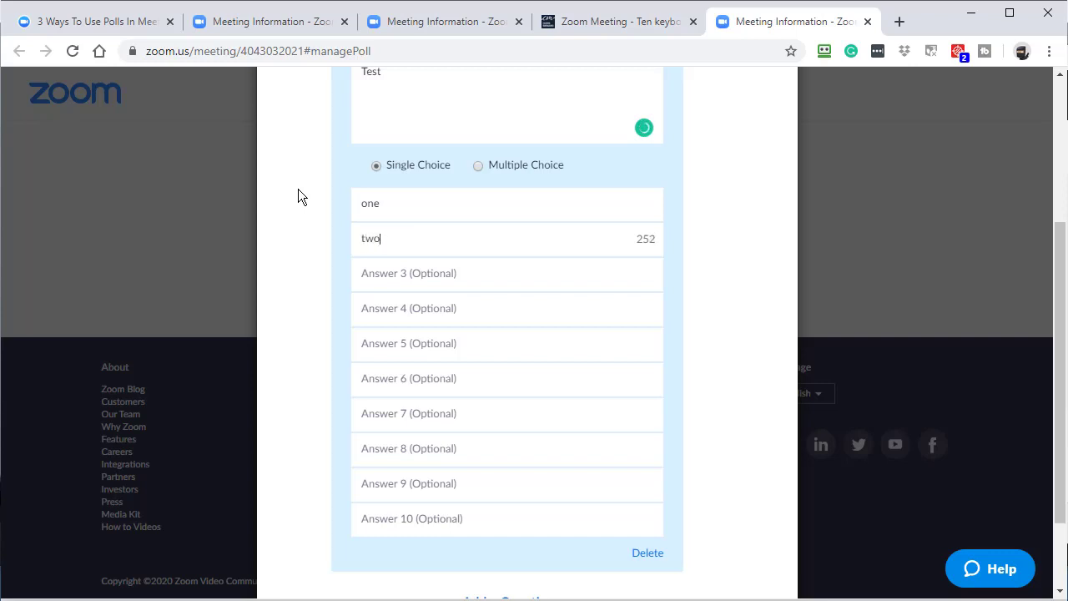
scroll(434, 197, "up", 3)
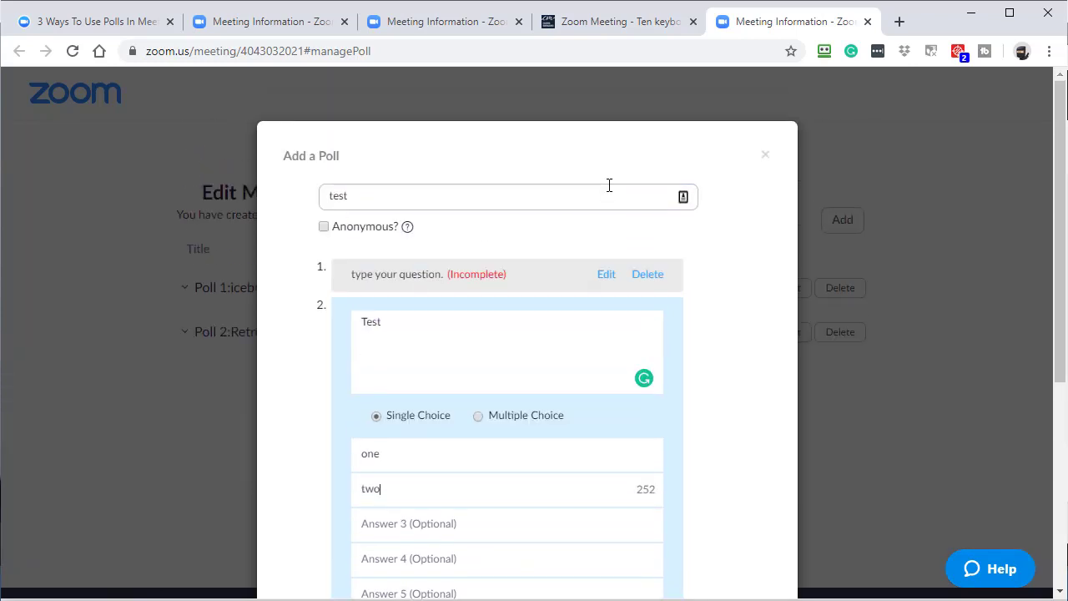
Step: Enter 'What is your fav color?' as question 1 with answers b, r and g
left_click(607, 277)
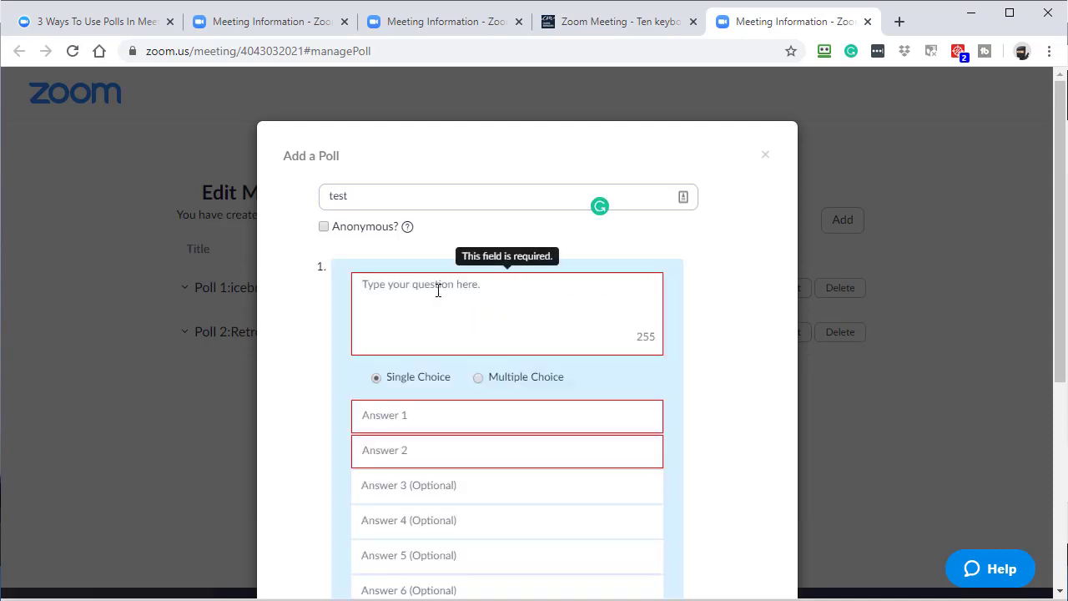
type("What is your fav color?")
scroll(490, 281, "down", 4)
scroll(425, 200, "up", 3)
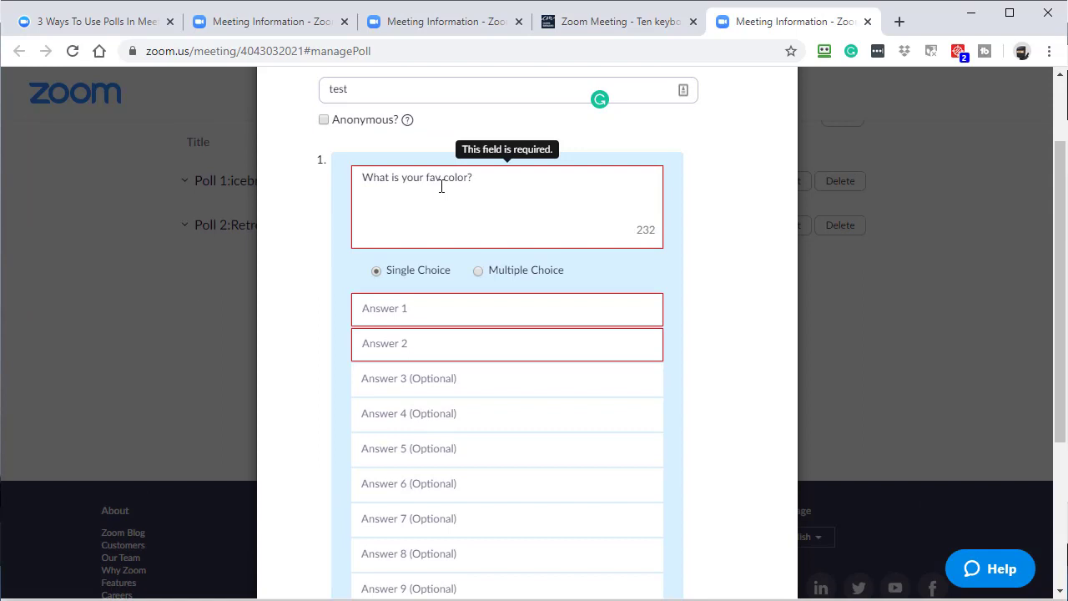
left_click(429, 313)
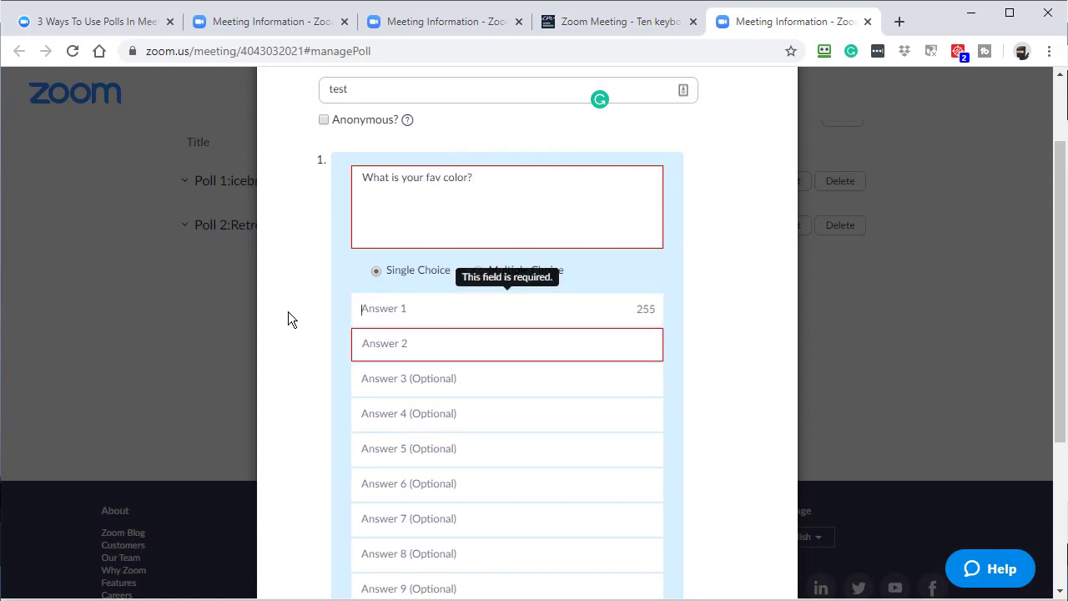
type("b")
key("Tab")
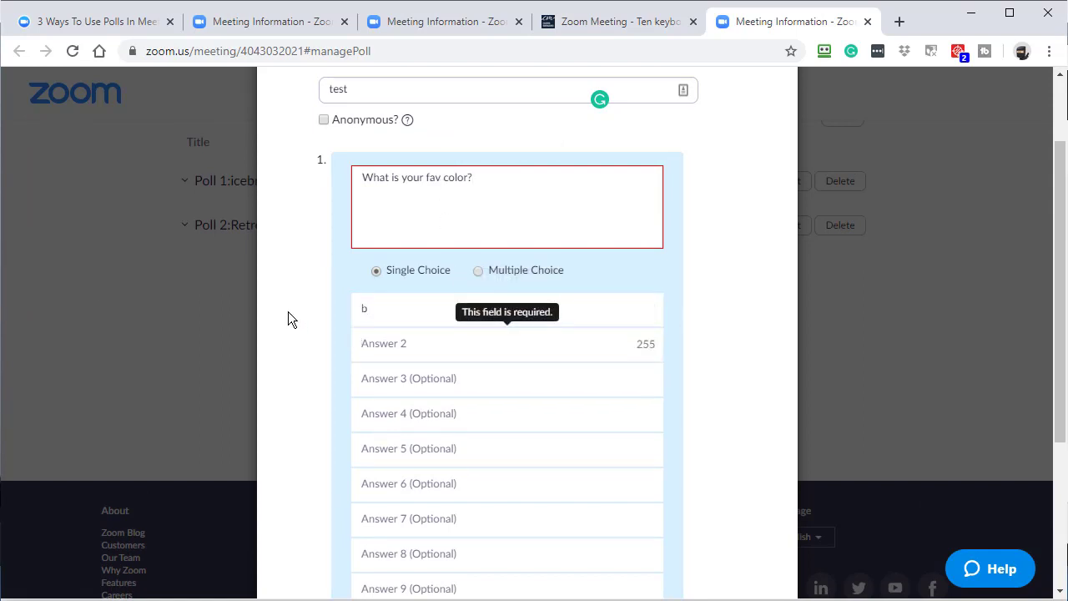
type("r")
key("Tab")
type("g")
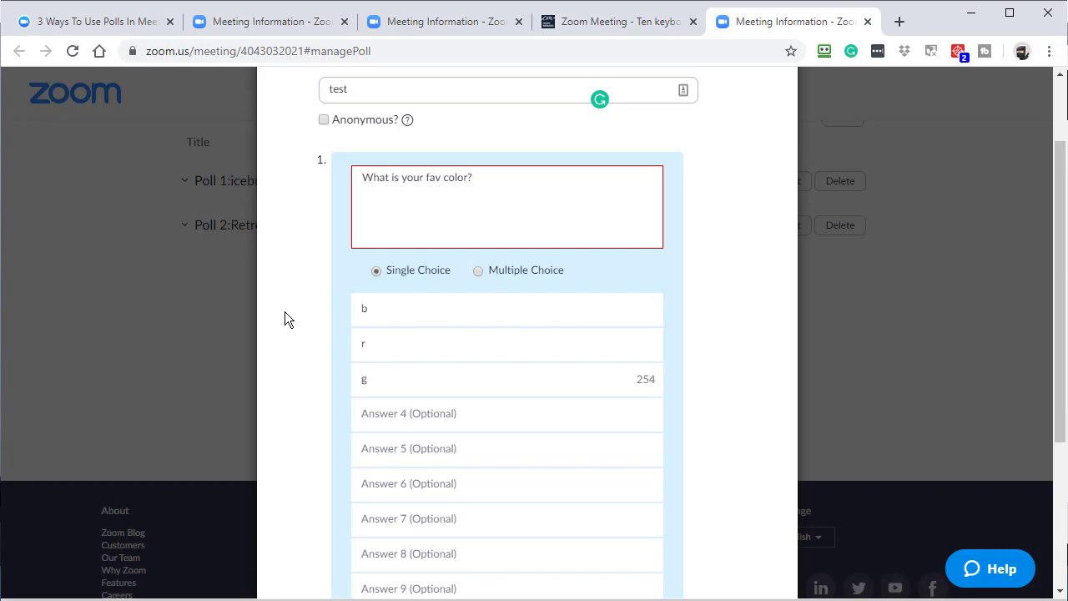
scroll(453, 400, "down", 3)
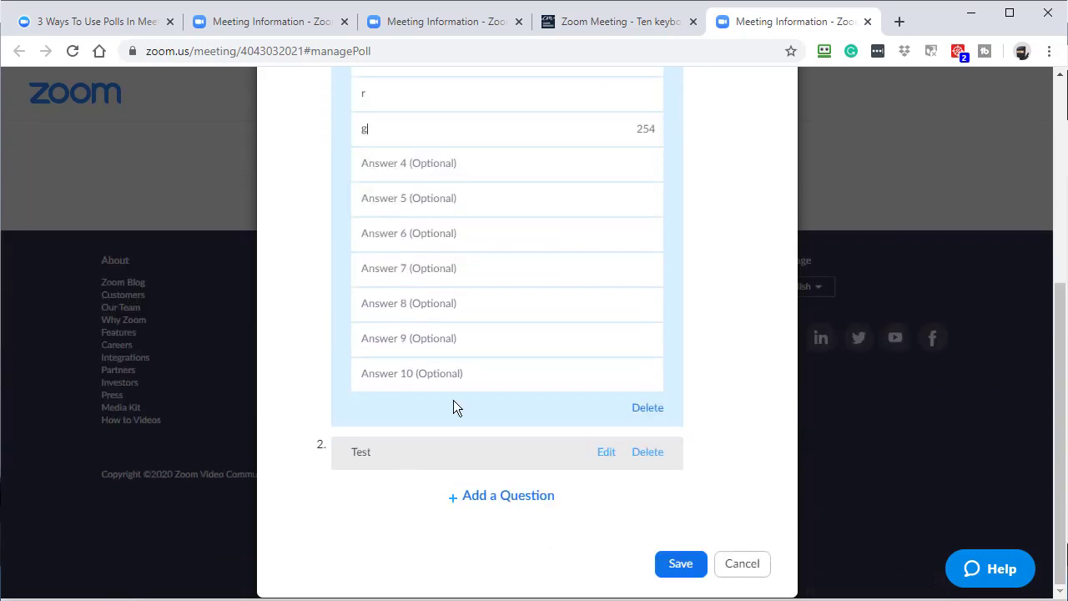
Step: Save the 'test' poll and minimize Chrome to get back to the meeting
left_click(681, 566)
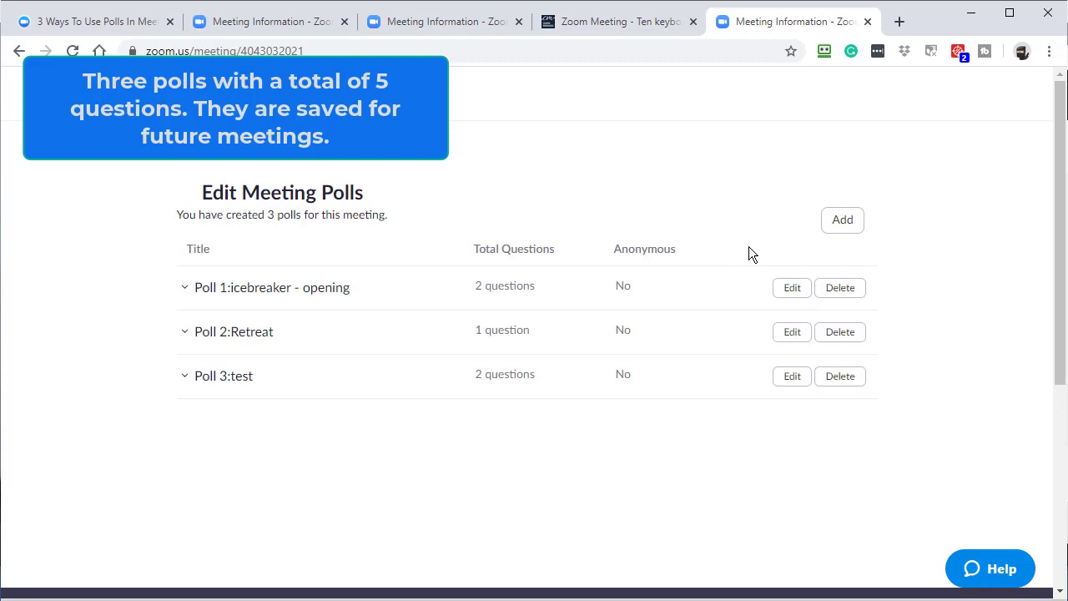
left_click(971, 14)
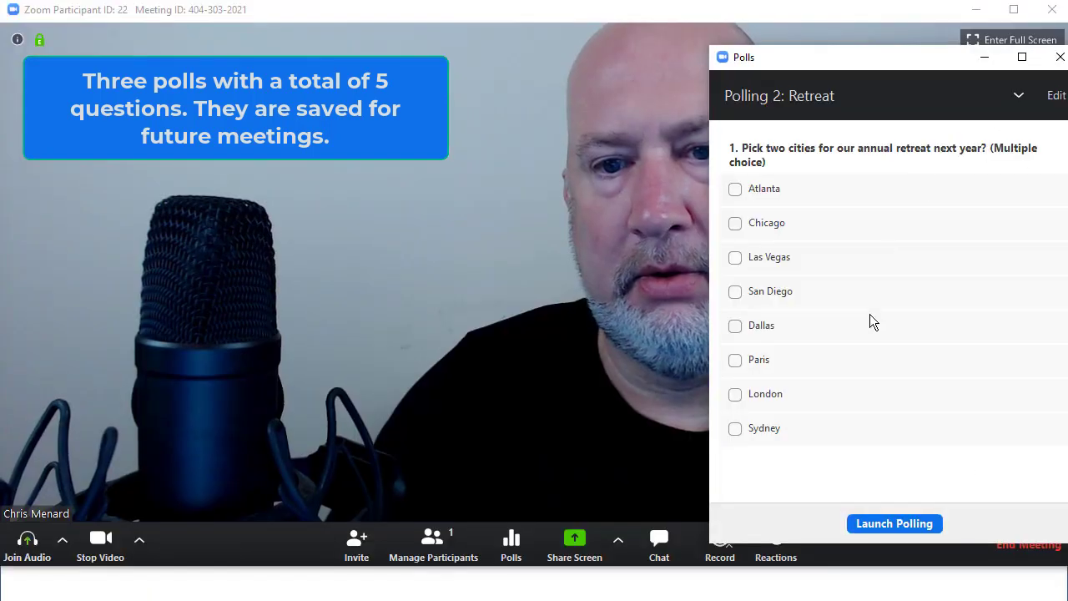
Step: Close Polls, end the meeting for all, and dismiss the restarted meeting's audio prompt
left_click(1056, 56)
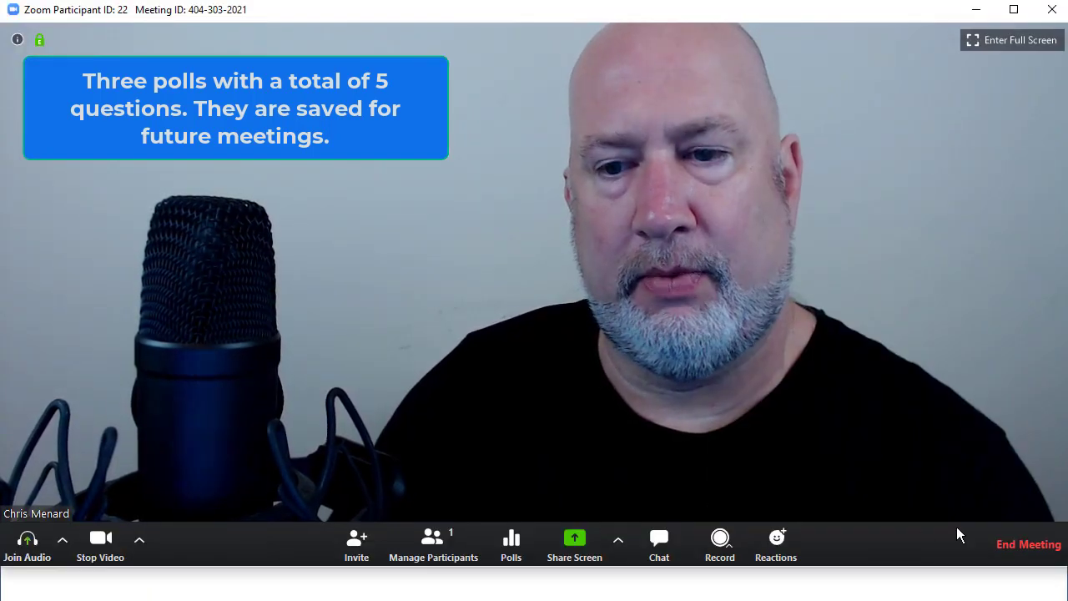
left_click(1008, 547)
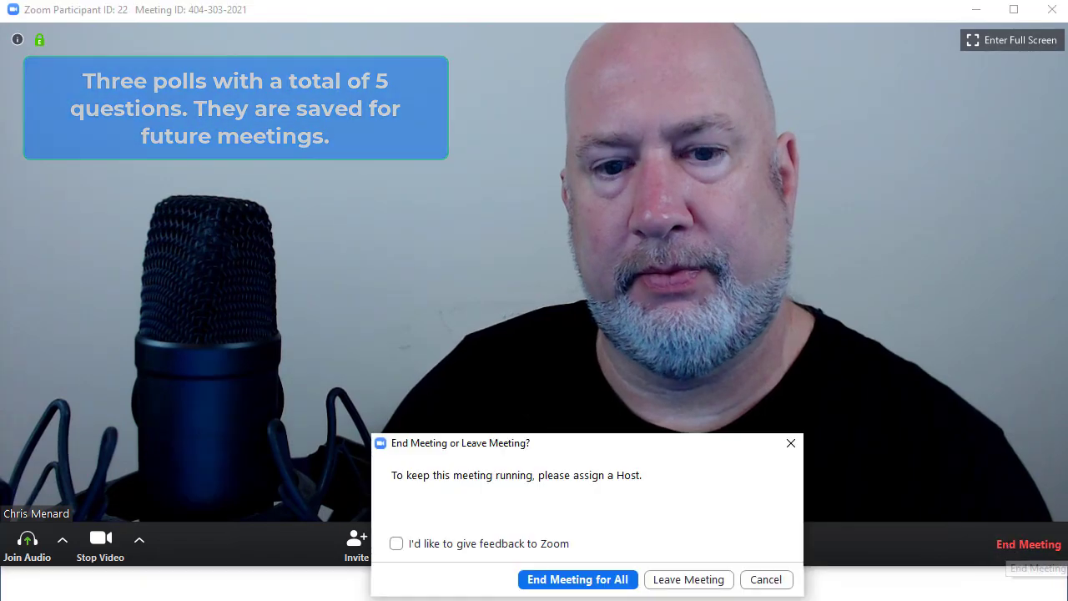
left_click(538, 579)
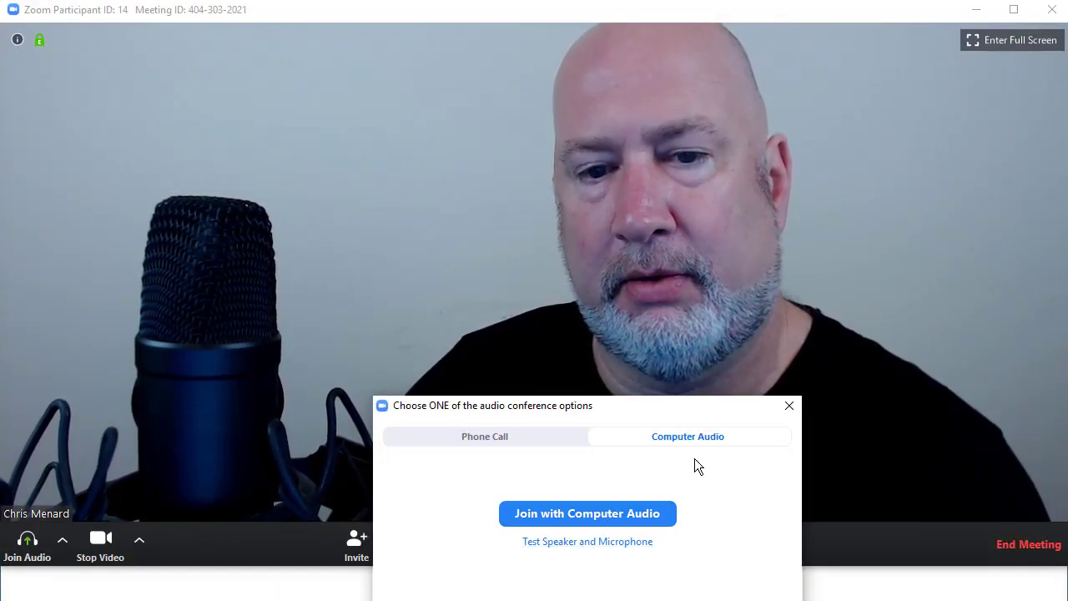
left_click(789, 405)
Step: Open Polls, check 'Polling 3: test' carried over with its questions, then close the window
left_click(510, 547)
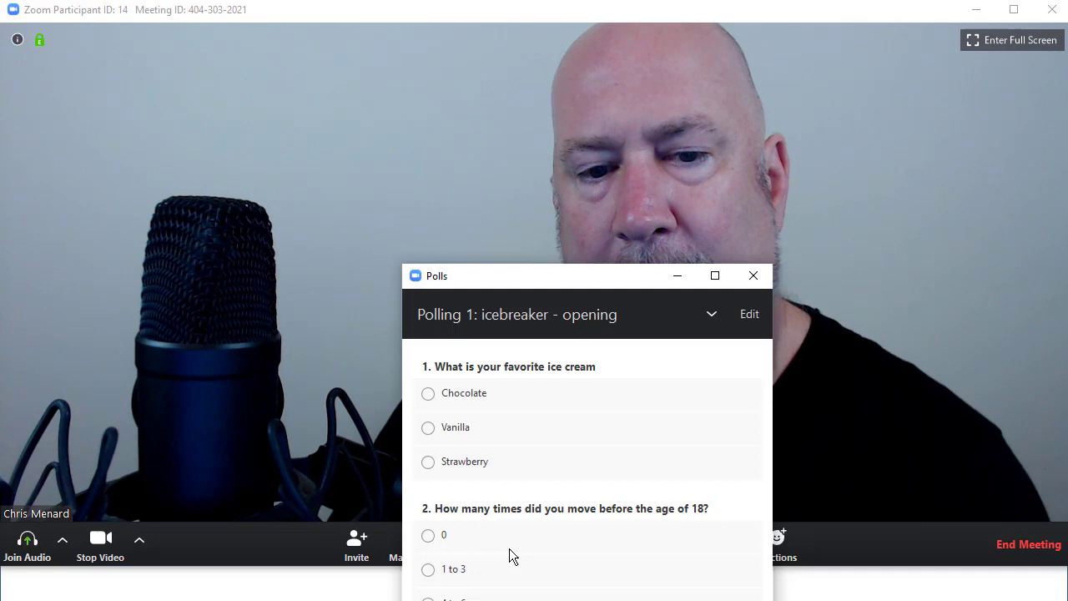
left_click_drag(550, 278, 526, 33)
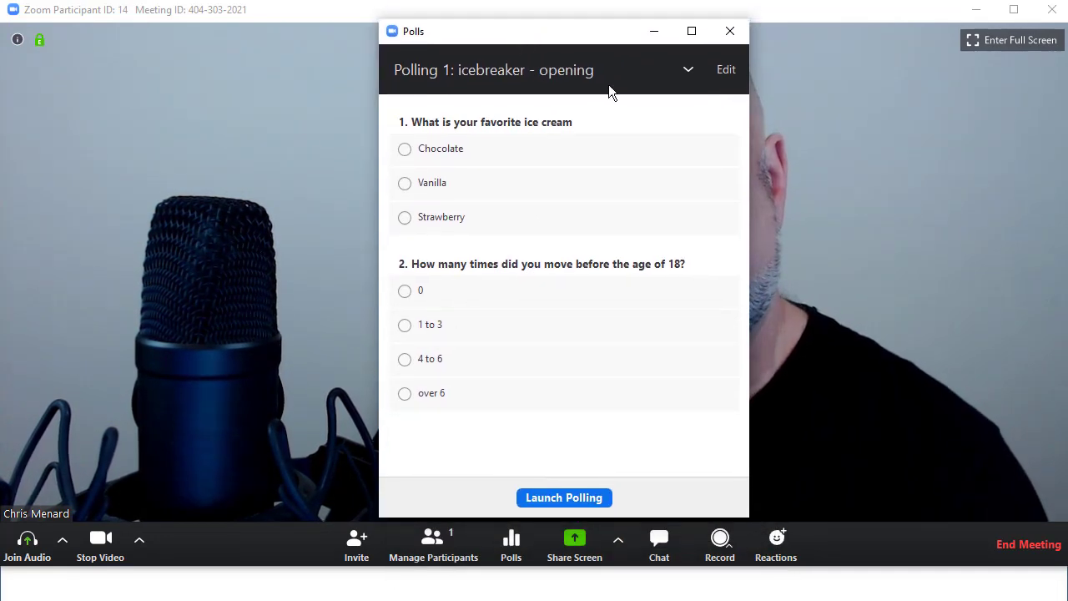
left_click(687, 69)
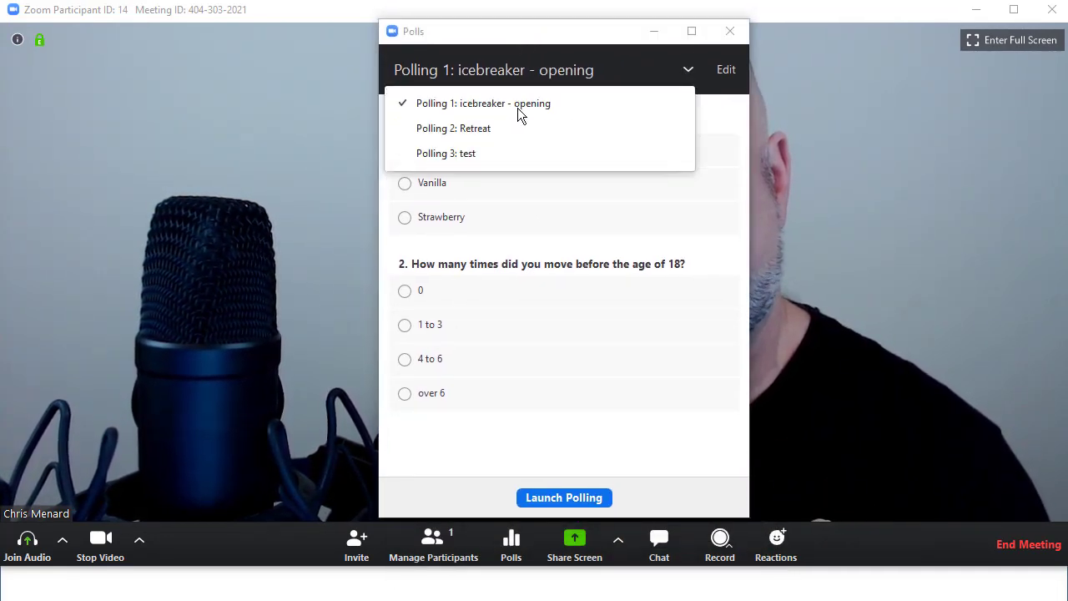
left_click(473, 153)
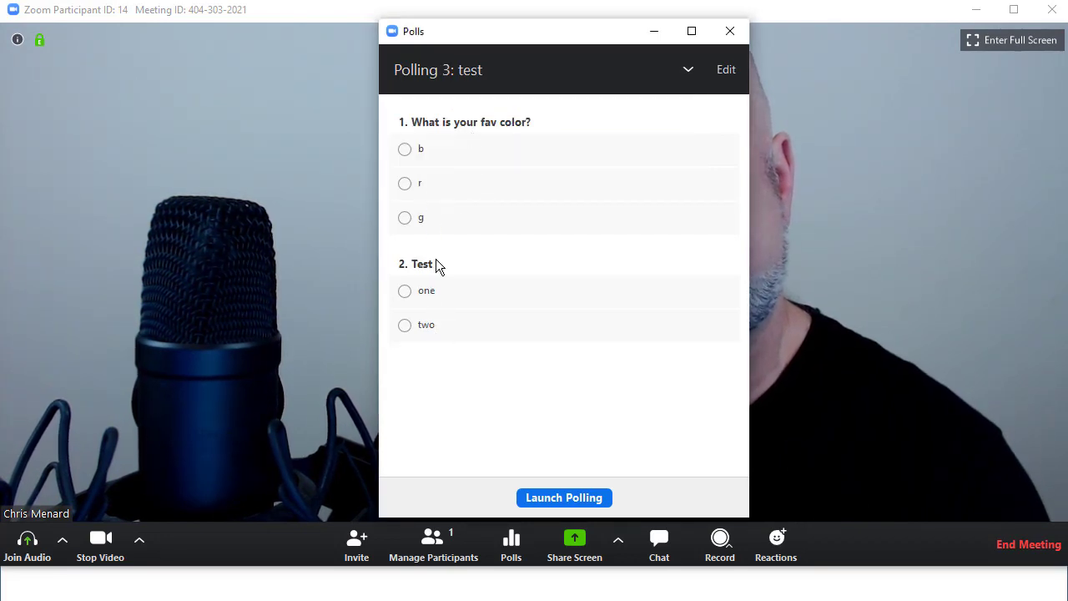
left_click(730, 33)
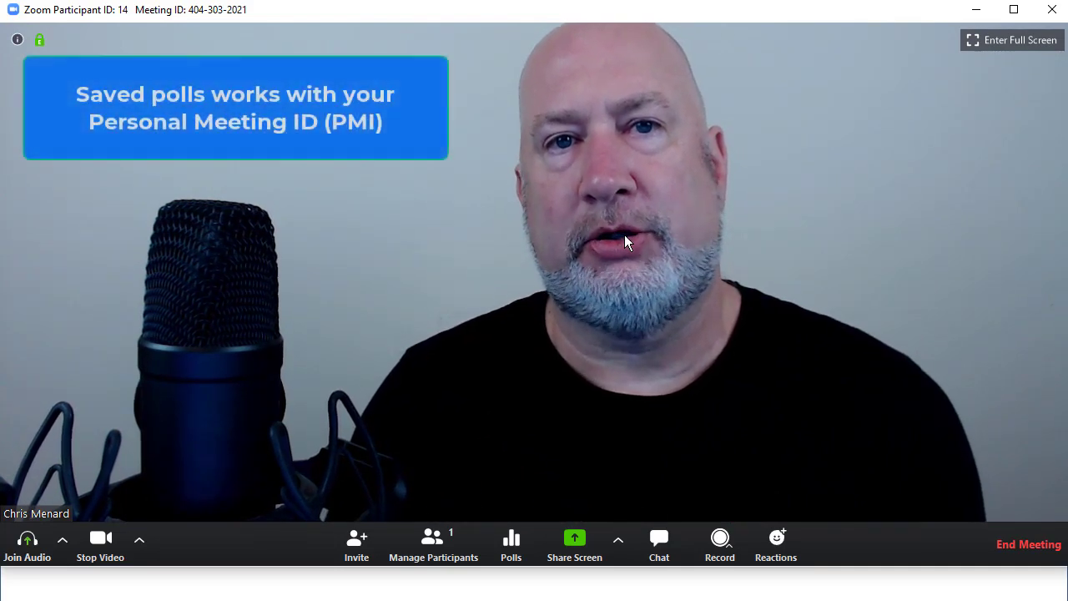
Step: End the meeting for all, then sign in to the web portal with the saved RoboForm login
left_click(1029, 552)
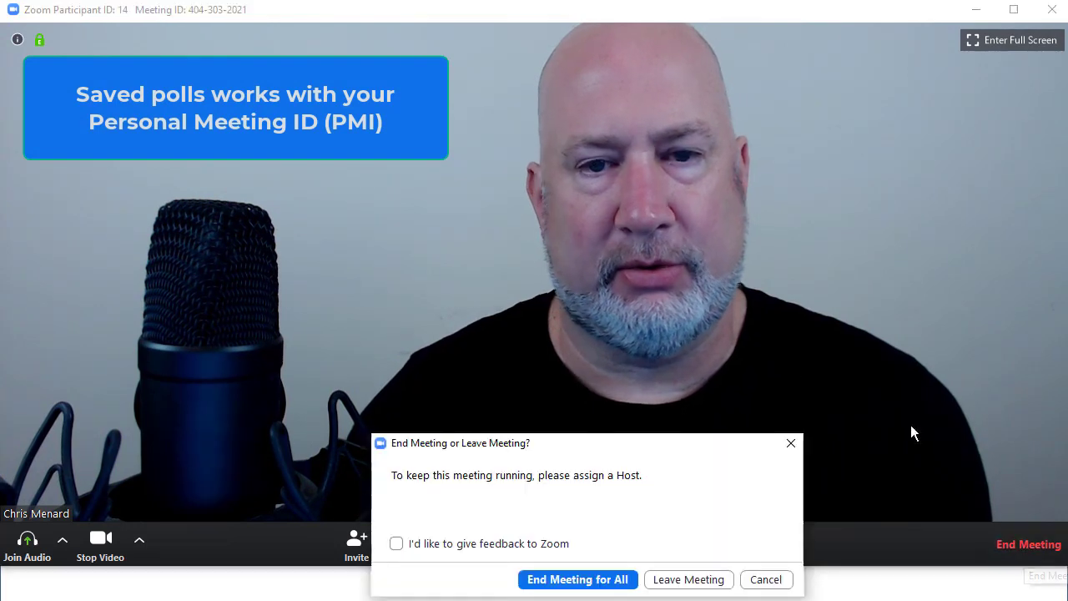
left_click(574, 579)
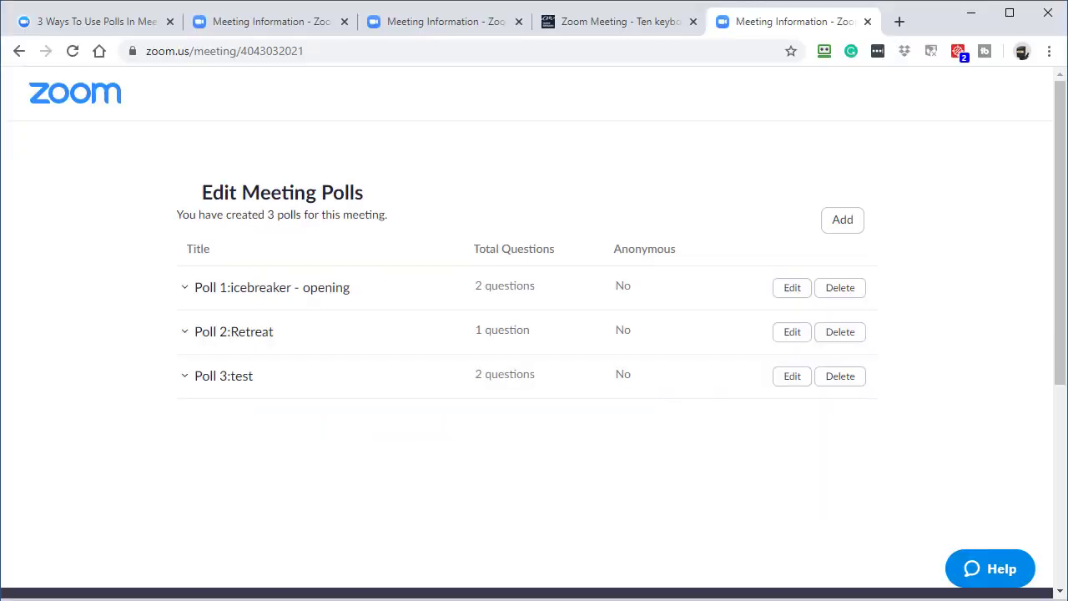
left_click(442, 26)
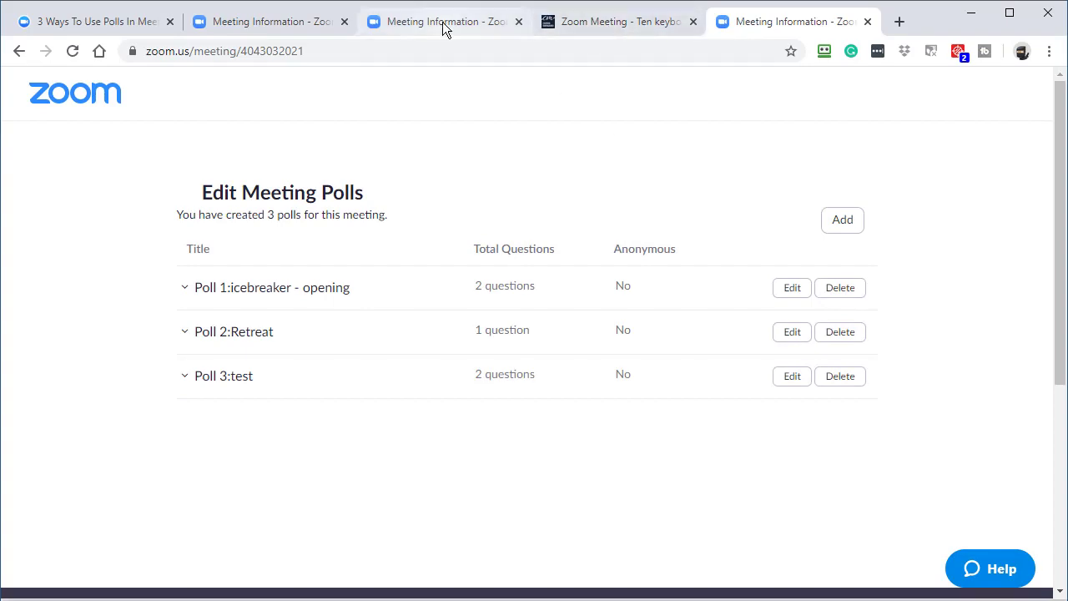
mouse_move(201, 153)
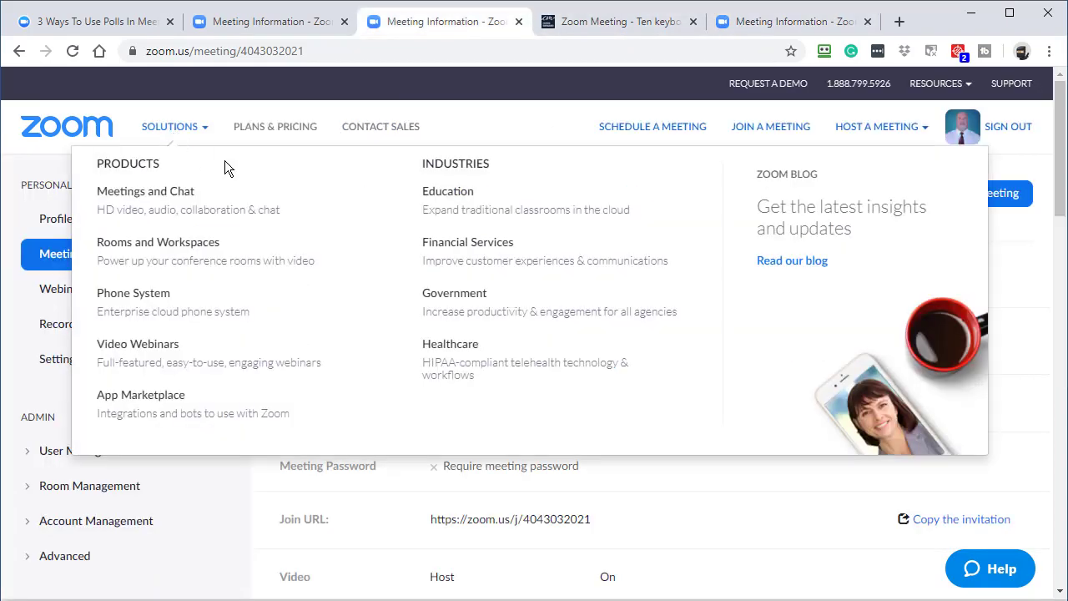
left_click(53, 252)
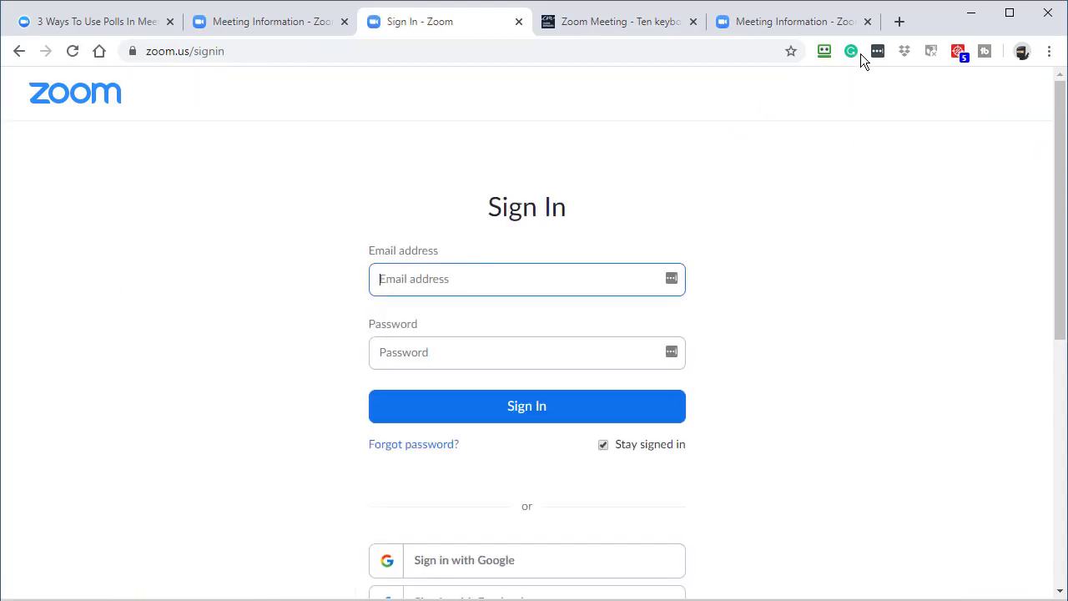
left_click(824, 51)
left_click(643, 242)
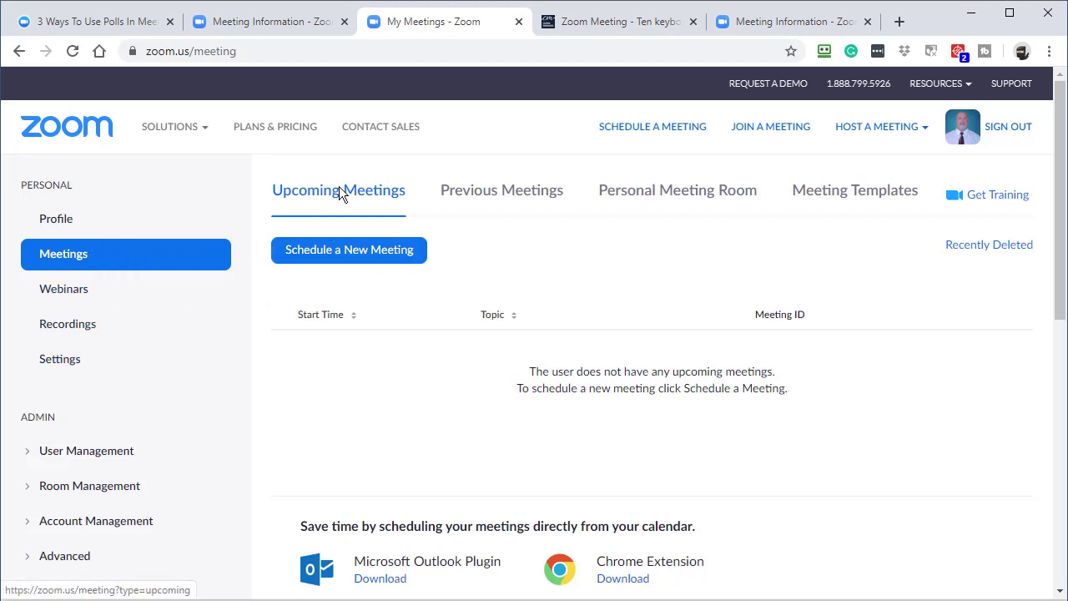
left_click(672, 194)
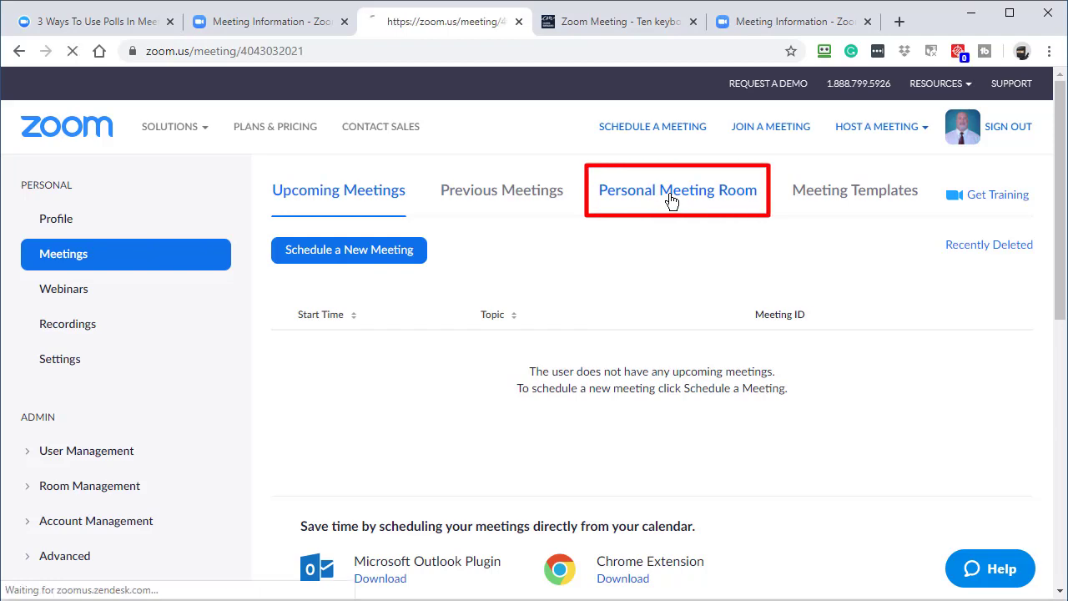
scroll(672, 201, "down", 6)
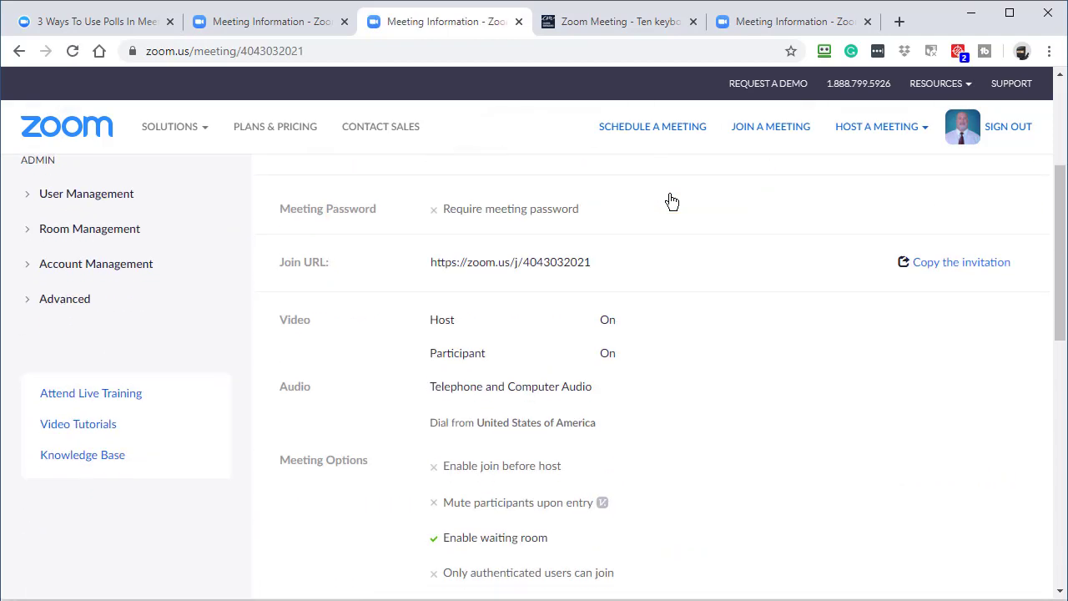
scroll(672, 200, "down", 3)
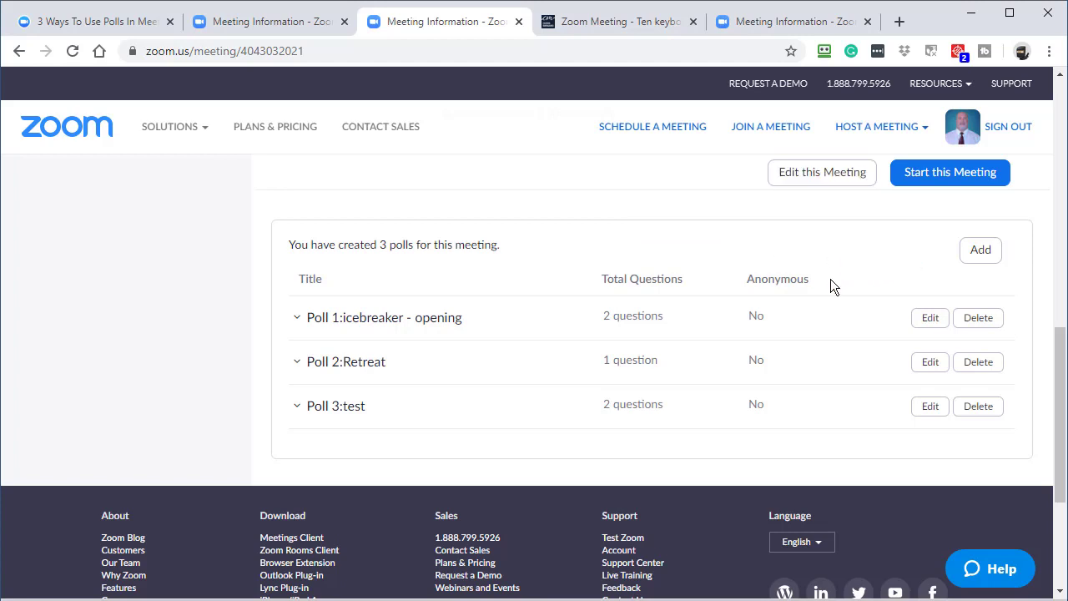
scroll(722, 248, "up", 10)
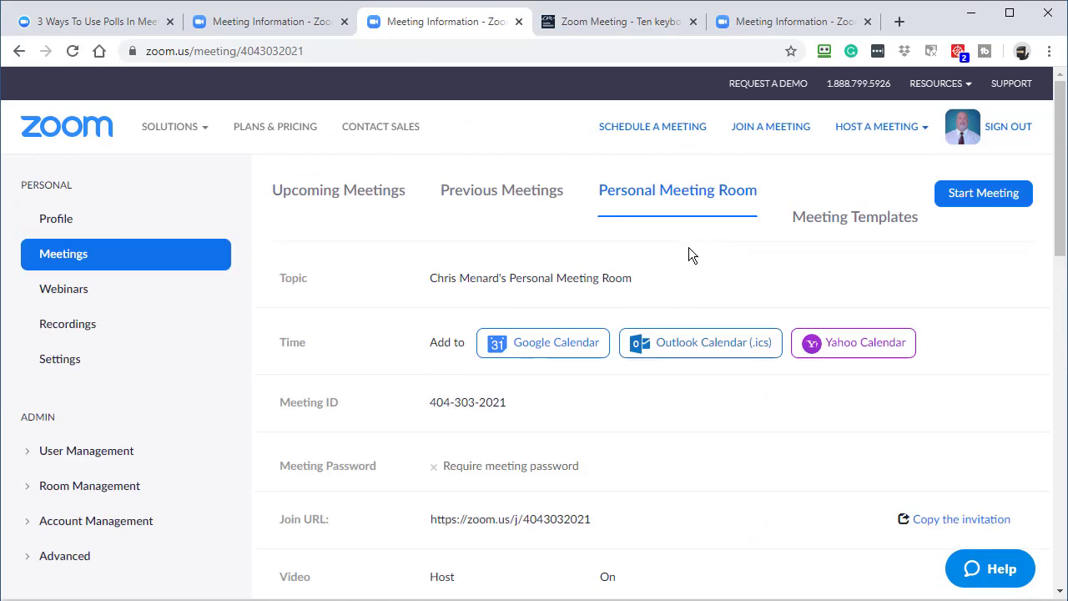
Step: On the My Settings page, find the Polling meeting setting with a 'polls' page search and confirm it's enabled
left_click(79, 365)
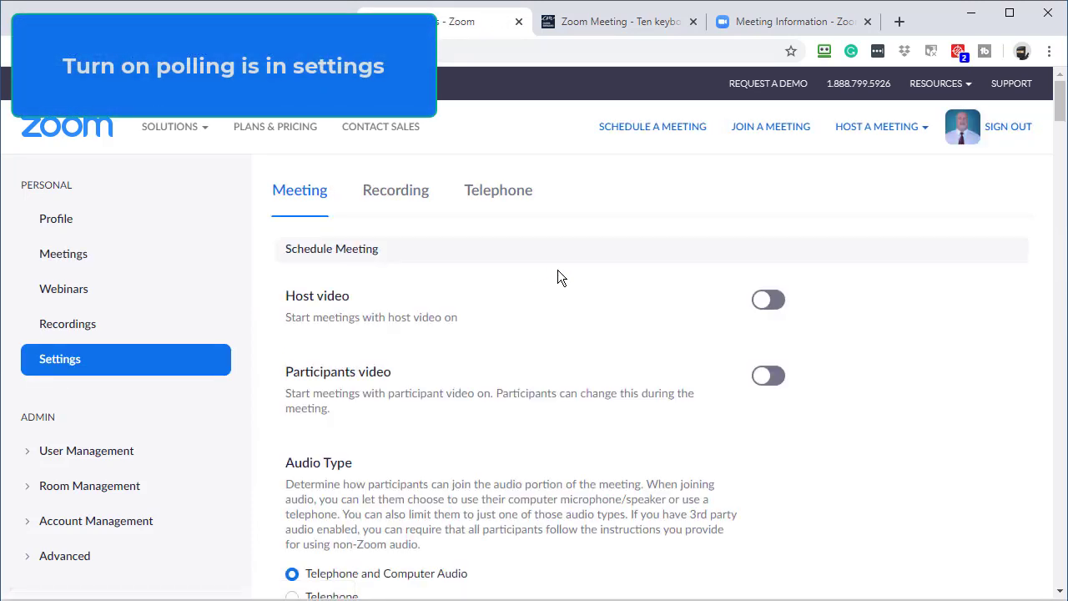
key("ctrl+f")
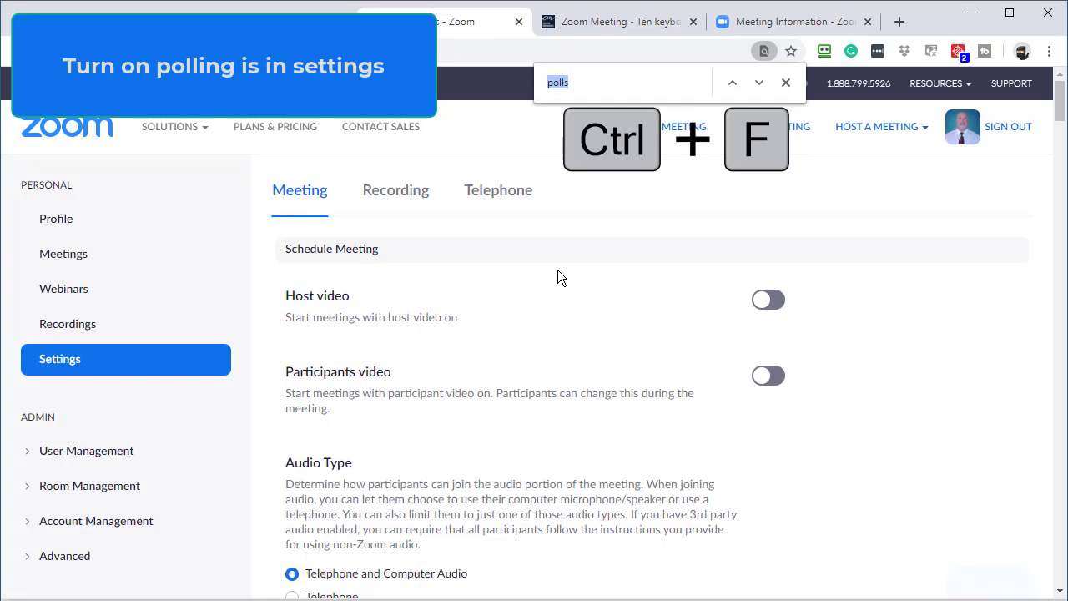
key("Return")
scroll(558, 269, "up", 6)
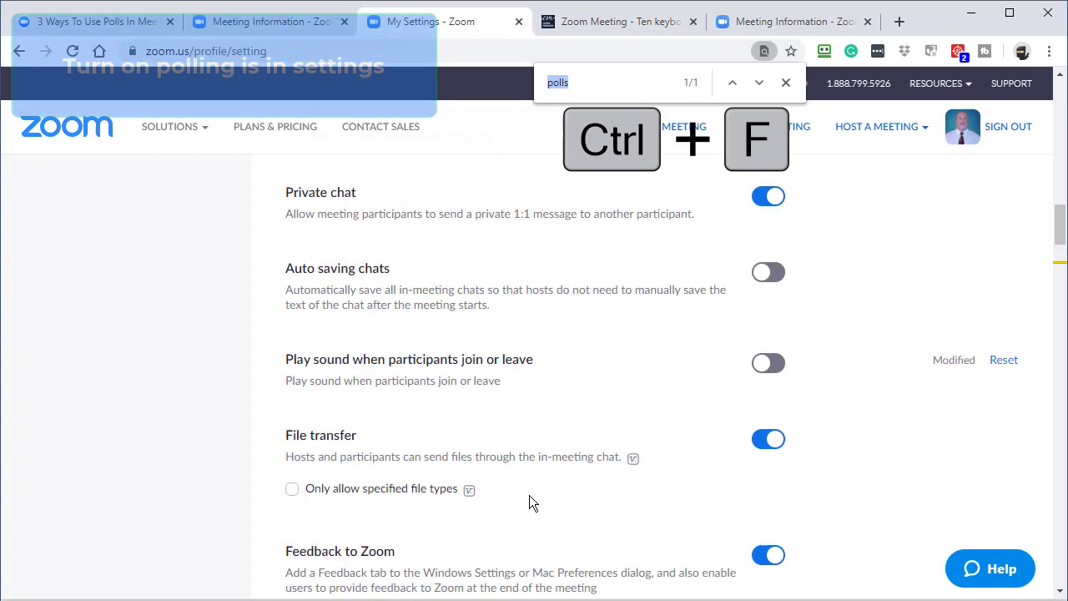
scroll(527, 494, "down", 7)
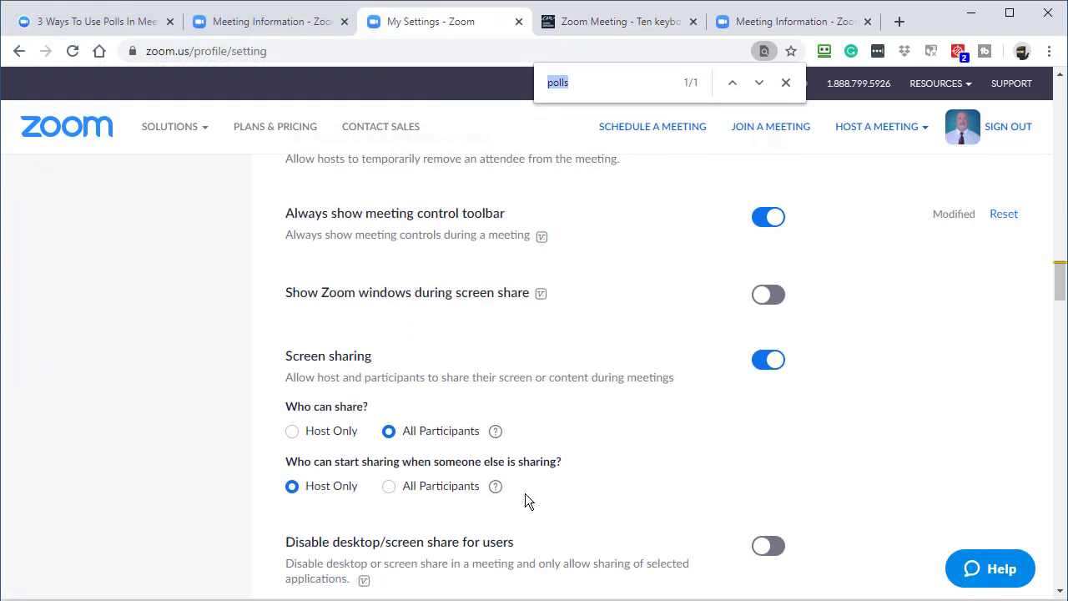
left_click(787, 82)
scroll(619, 239, "down", 3)
scroll(619, 240, "up", 6)
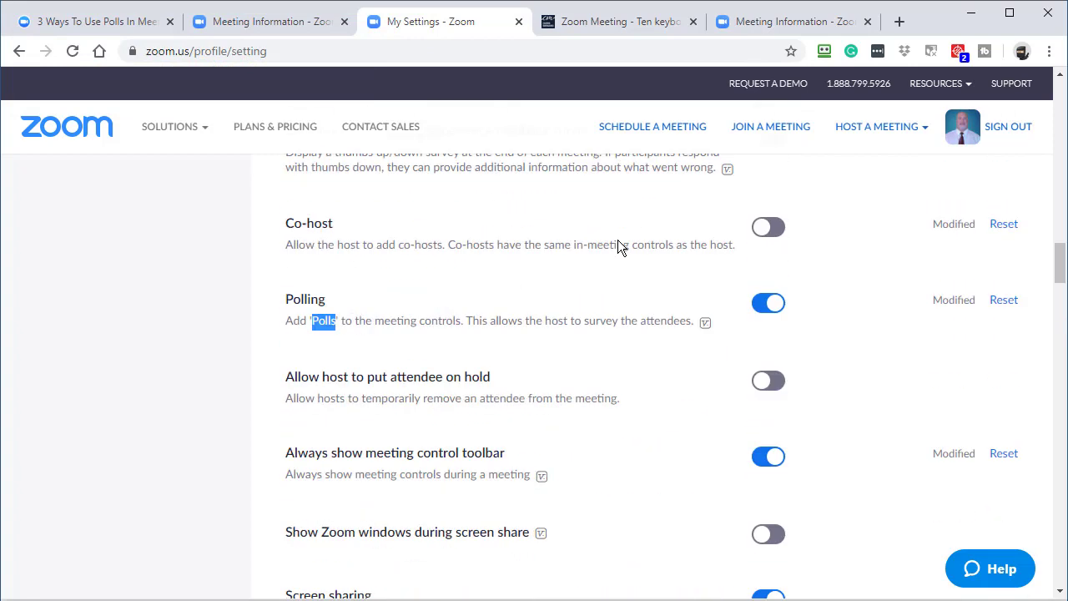
left_click(561, 342)
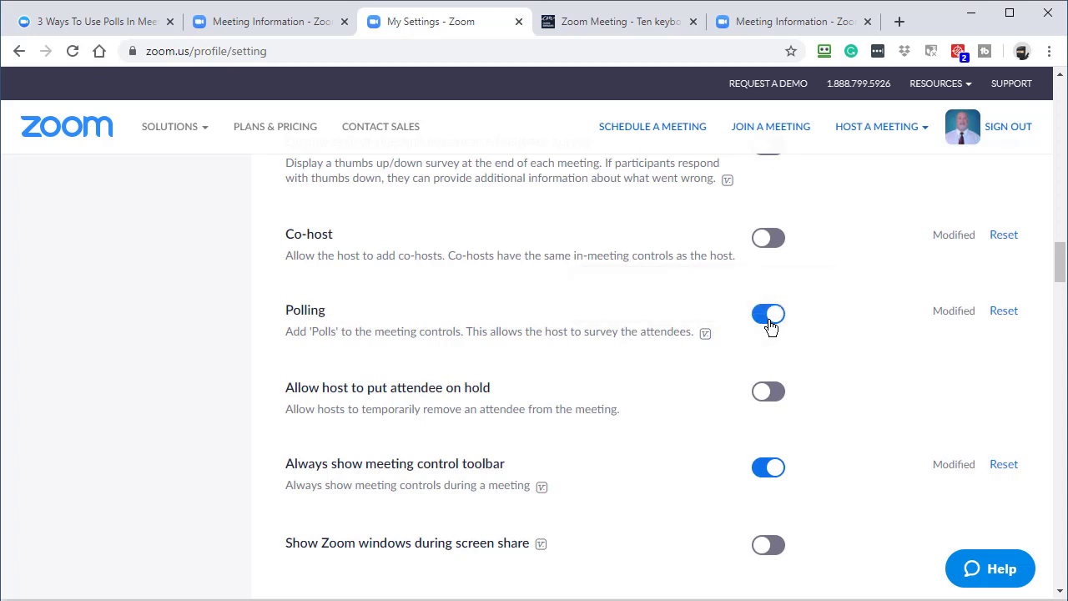
mouse_move(704, 338)
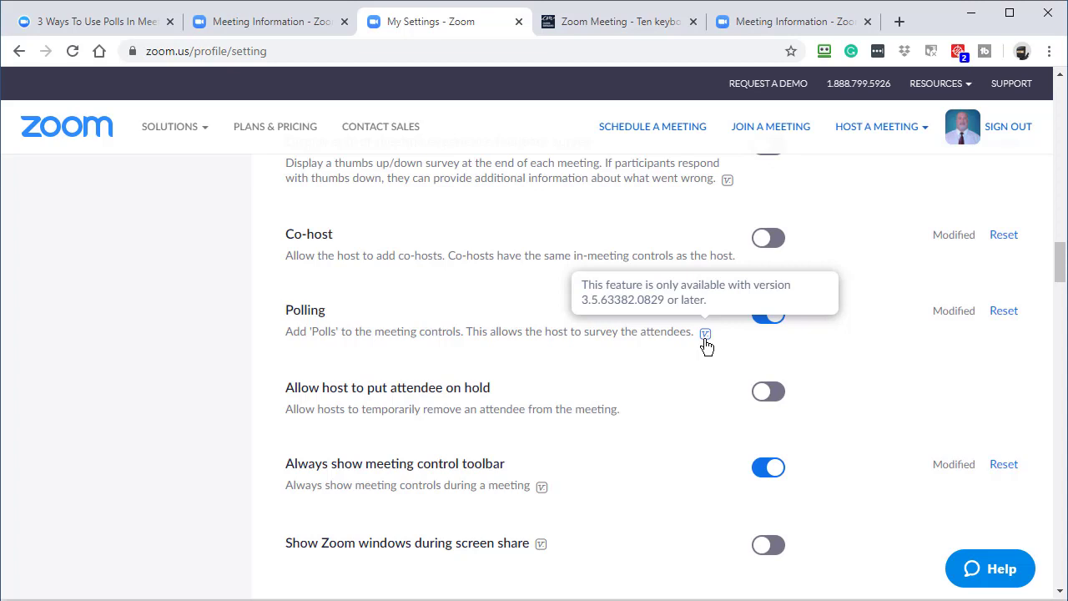
Step: Minimize Chrome, then open the Zoom Schedule Meeting form and cancel it without scheduling
left_click(970, 18)
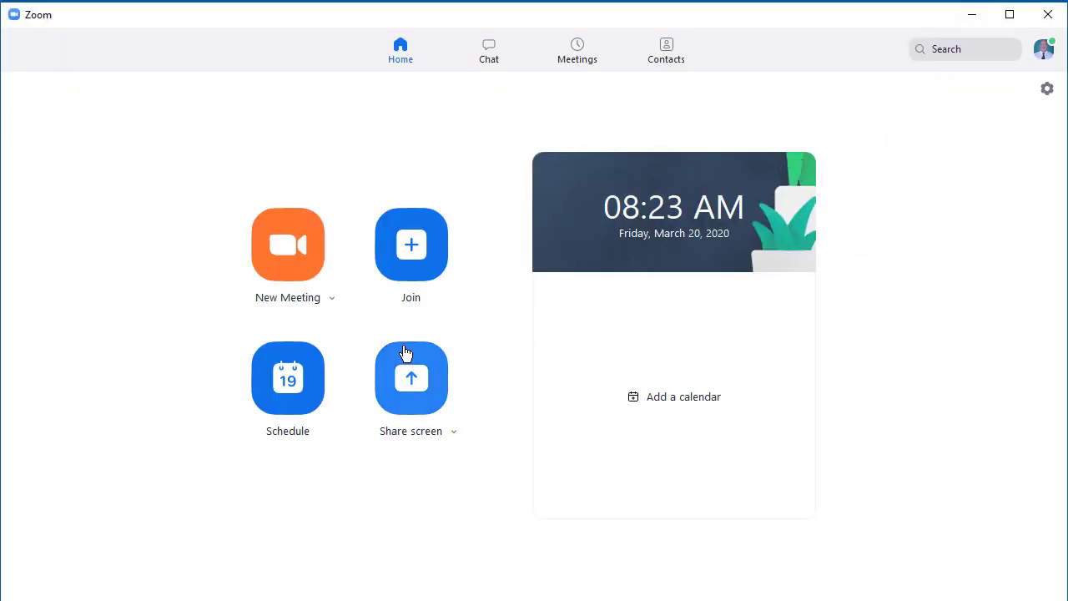
left_click(302, 390)
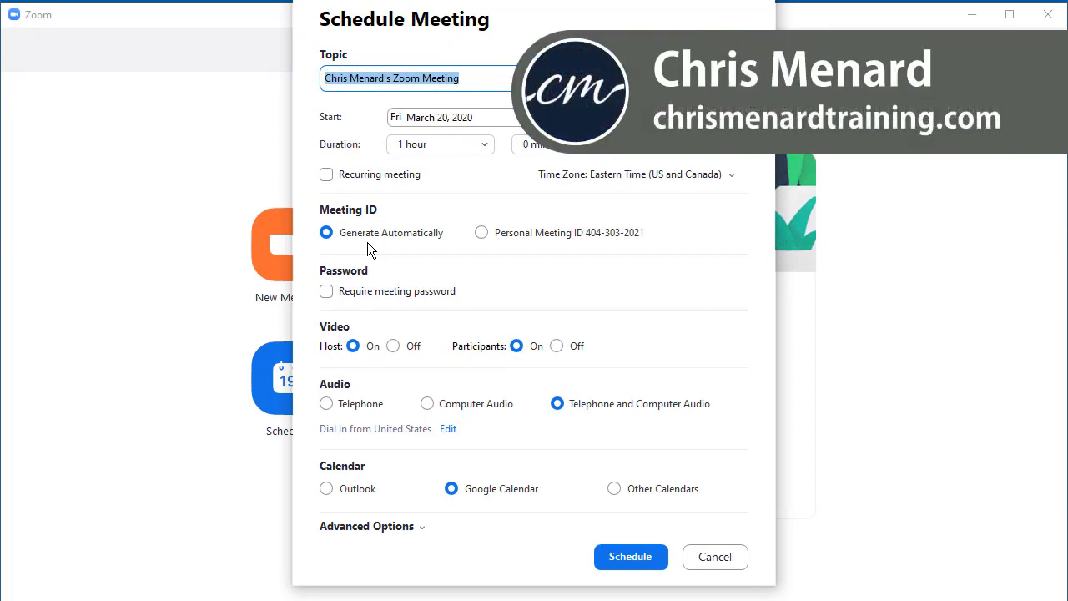
key("Escape")
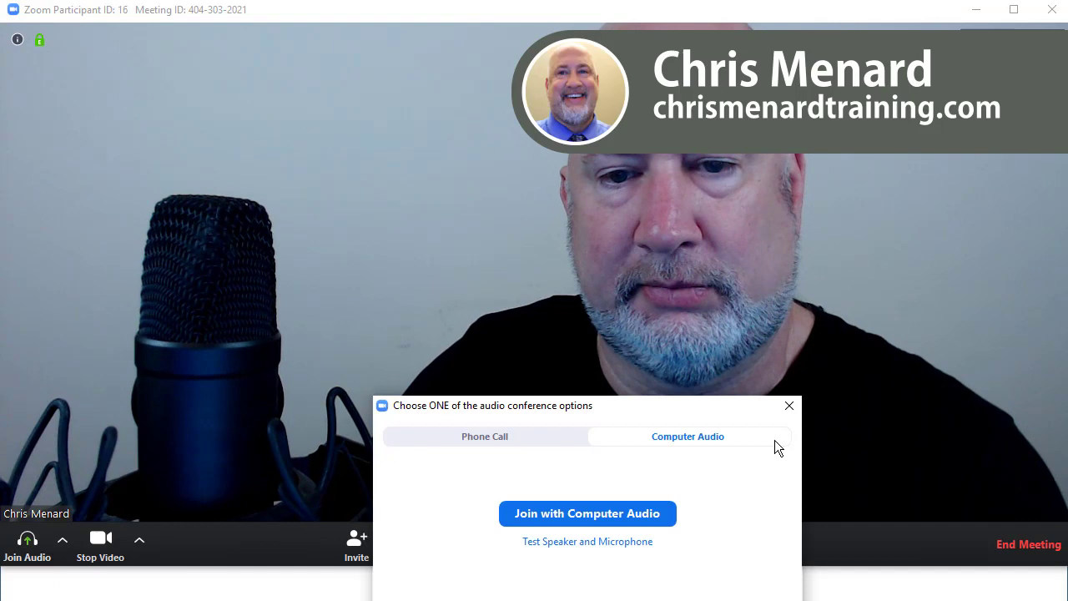
Step: Dismiss the audio join options and open the Virtual Background settings, moved to the top of the screen
left_click(788, 409)
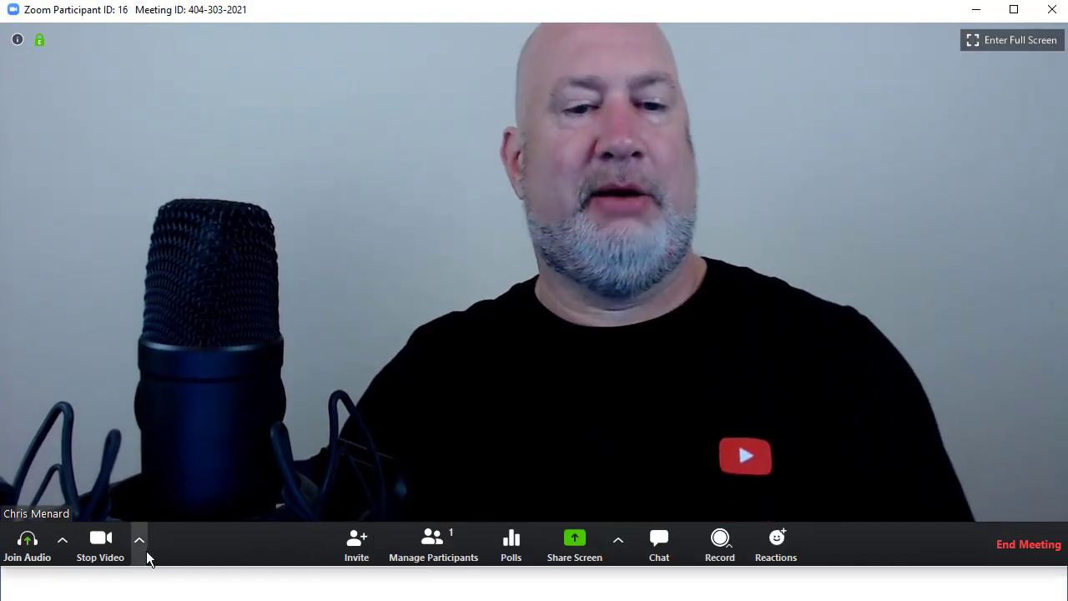
left_click(143, 547)
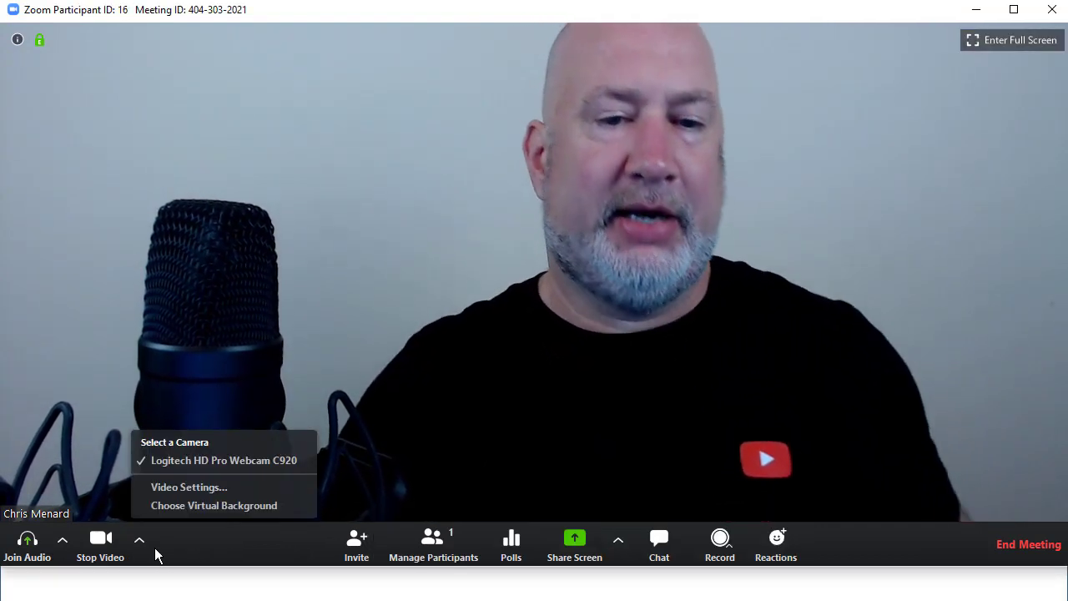
left_click(212, 508)
left_click_drag(598, 253, 493, 20)
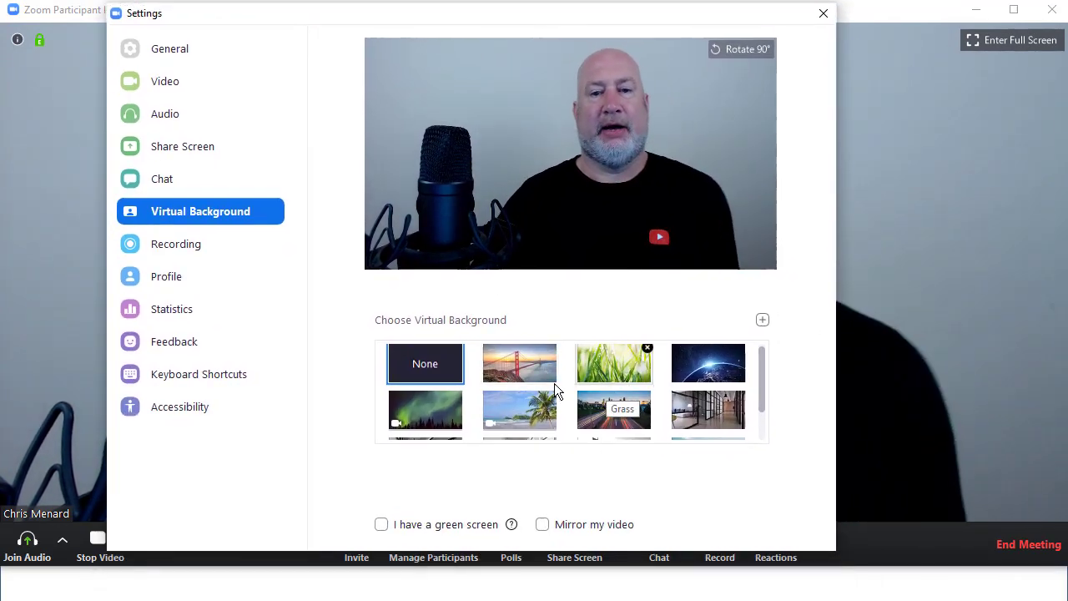
Step: Preview the Golden Gate, Grass and Beach backgrounds, then settle on Northern Lights
left_click(520, 371)
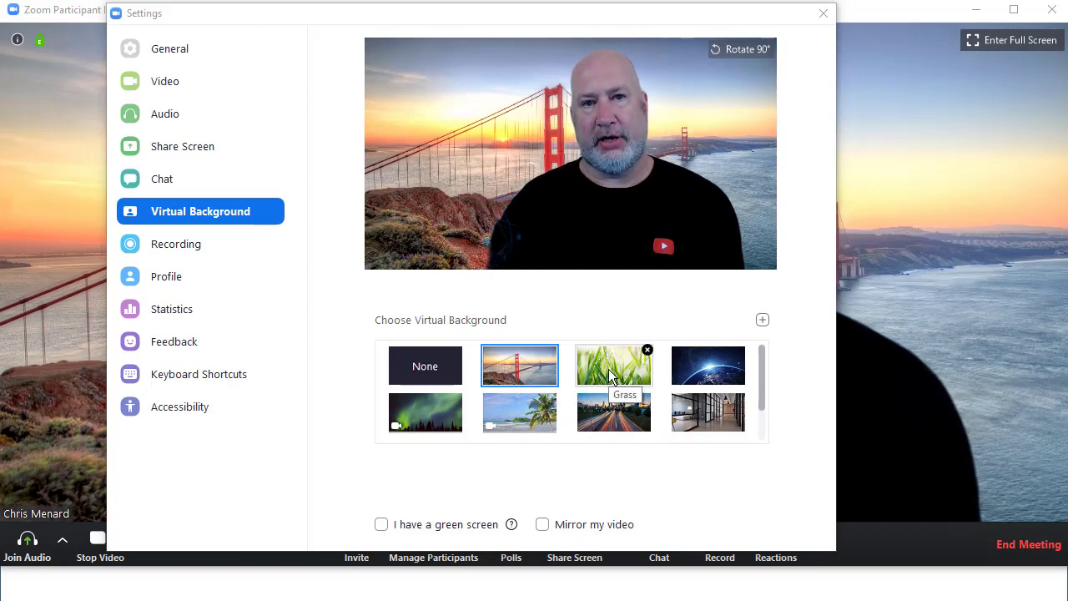
left_click(611, 377)
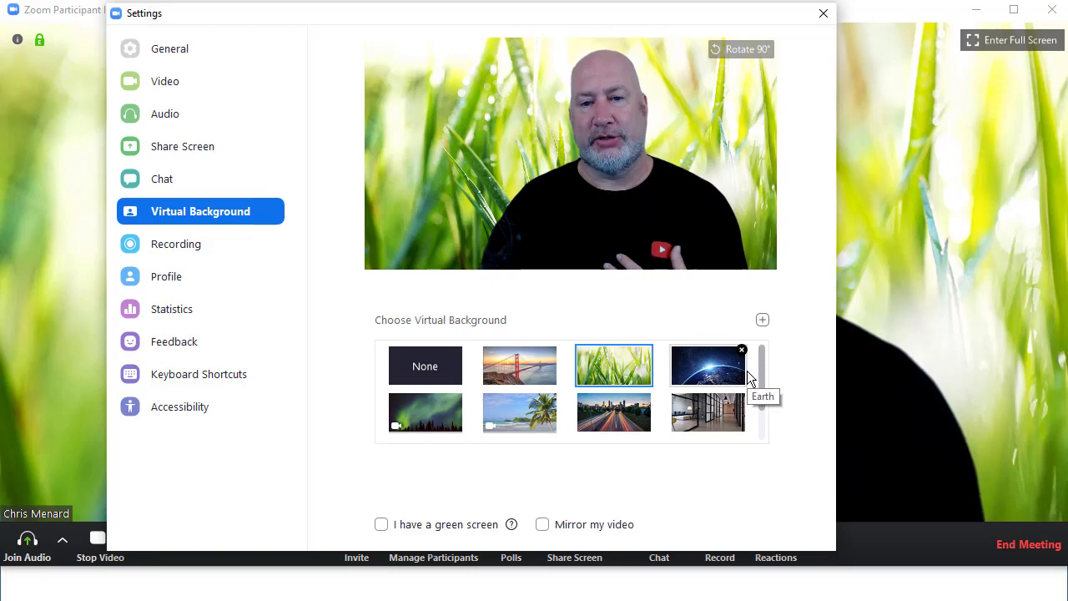
scroll(762, 380, "down", 2)
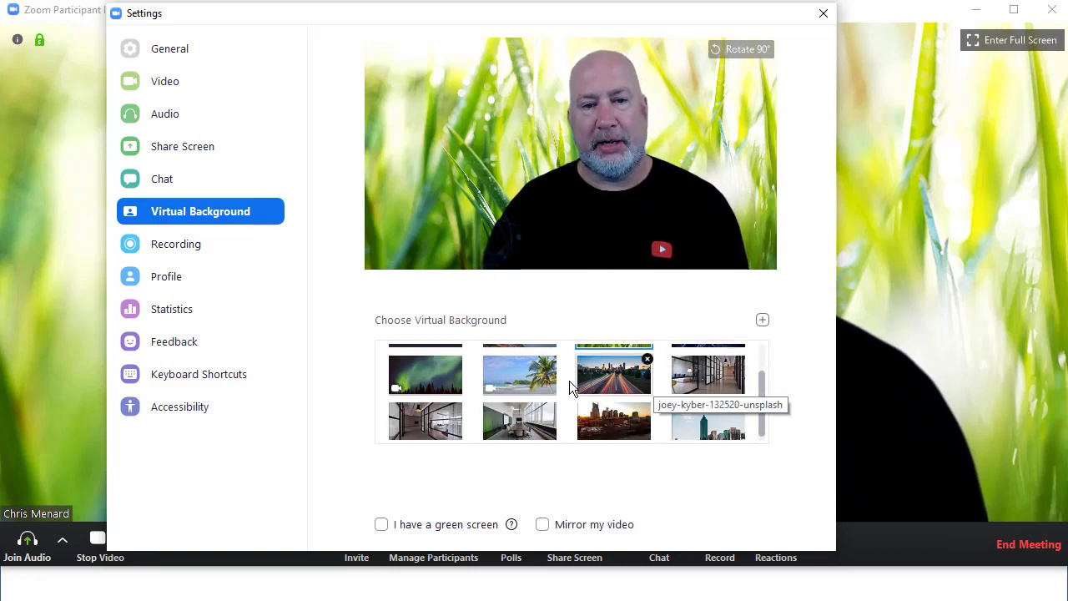
left_click(529, 383)
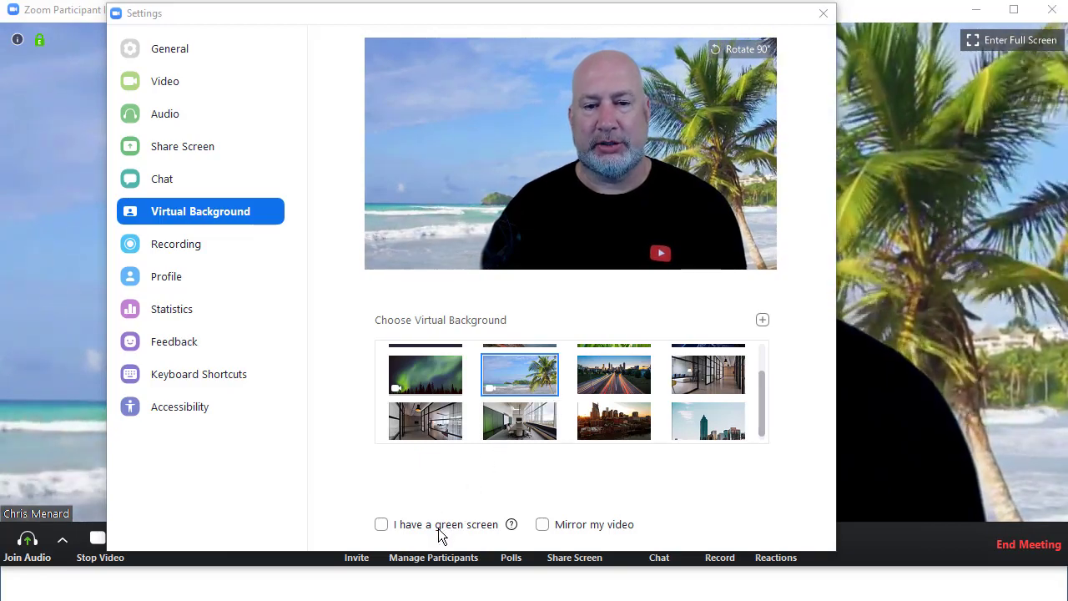
left_click(435, 387)
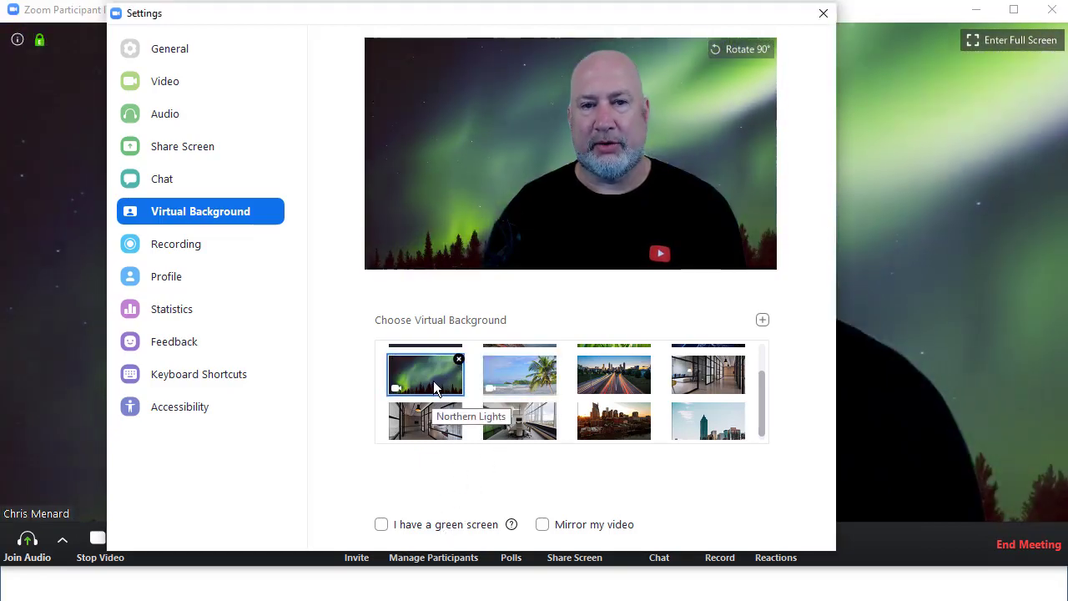